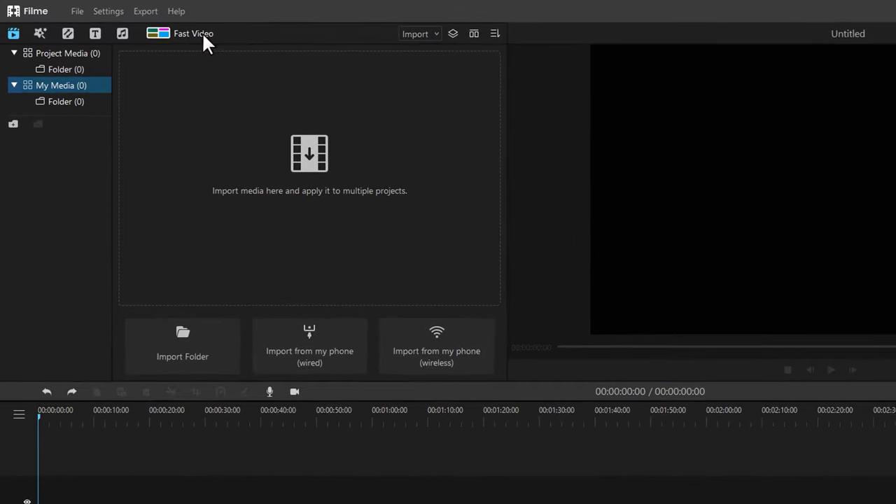
Pick the FamilyTrip template from the templates gallery and play its preview to 00:08.
{"action": "left_click", "coordinate": [203, 36]}
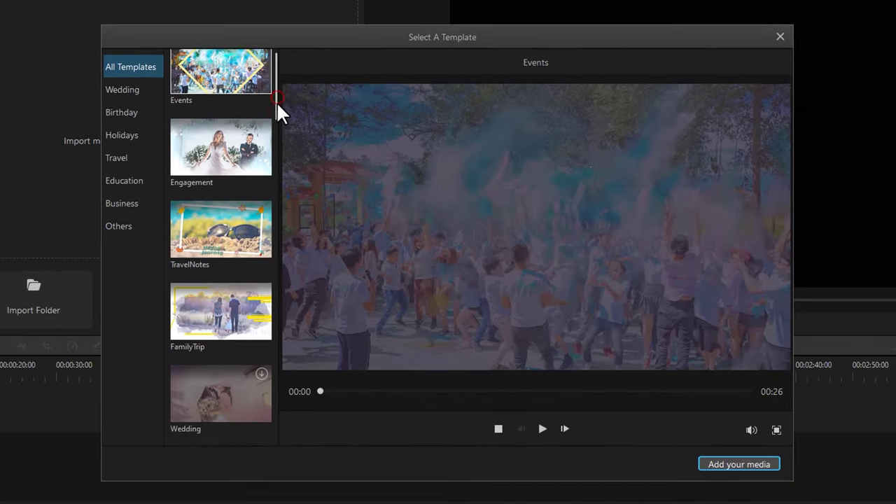
{"action": "left_click_drag", "start_coordinate": [277, 102], "coordinate": [242, 84]}
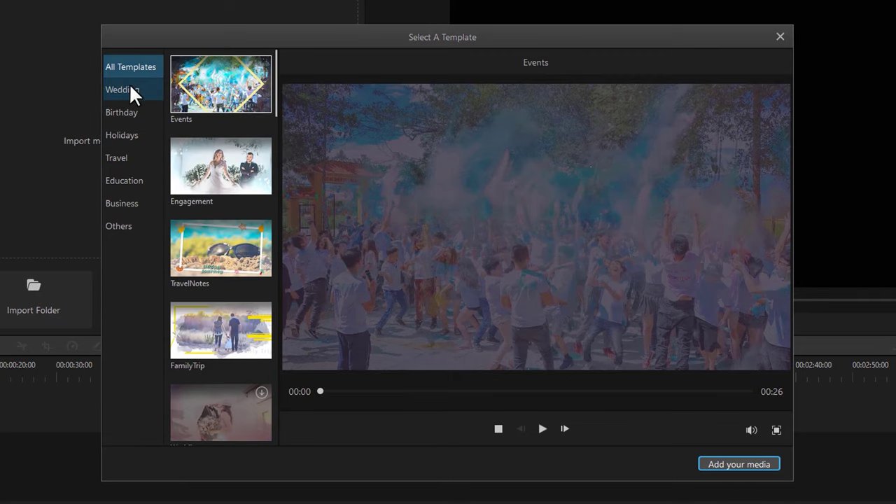
{"action": "left_click", "coordinate": [250, 334]}
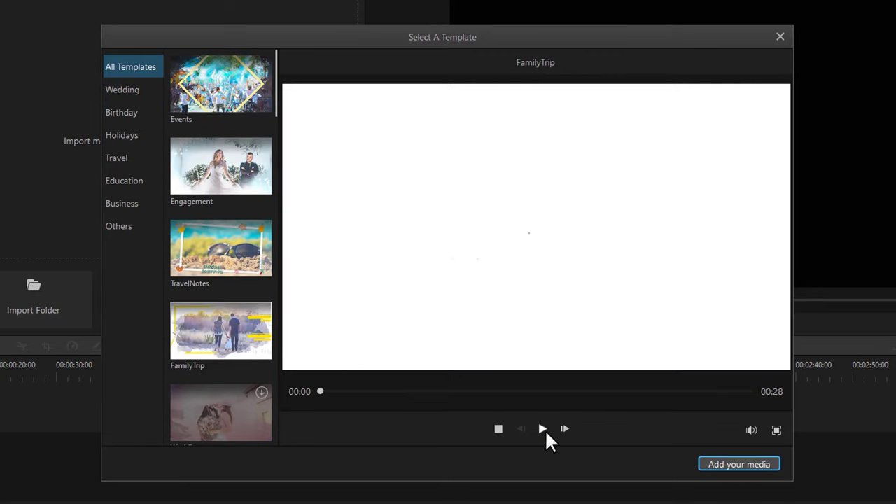
{"action": "left_click", "coordinate": [544, 429]}
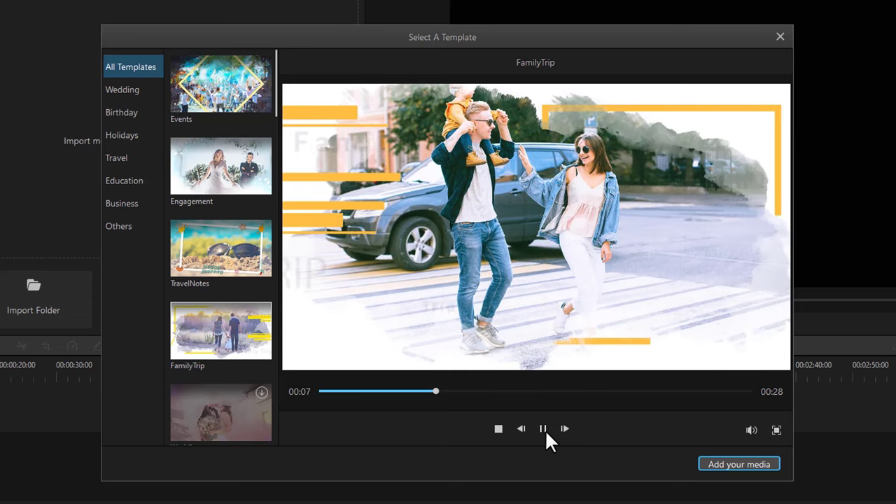
{"action": "left_click", "coordinate": [543, 430]}
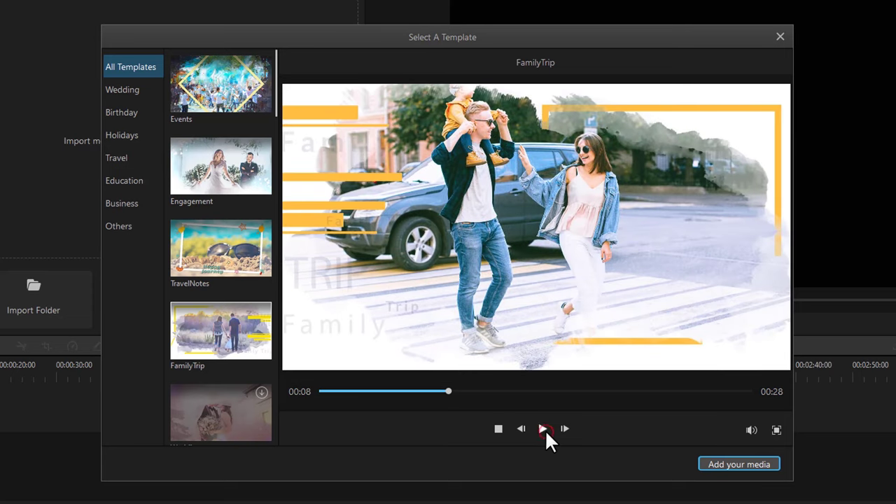
Import photos 1.jpg–4.jpg into the FamilyTrip template and preview the resulting slideshow.
{"action": "left_click", "coordinate": [755, 465]}
{"action": "left_click", "coordinate": [472, 259]}
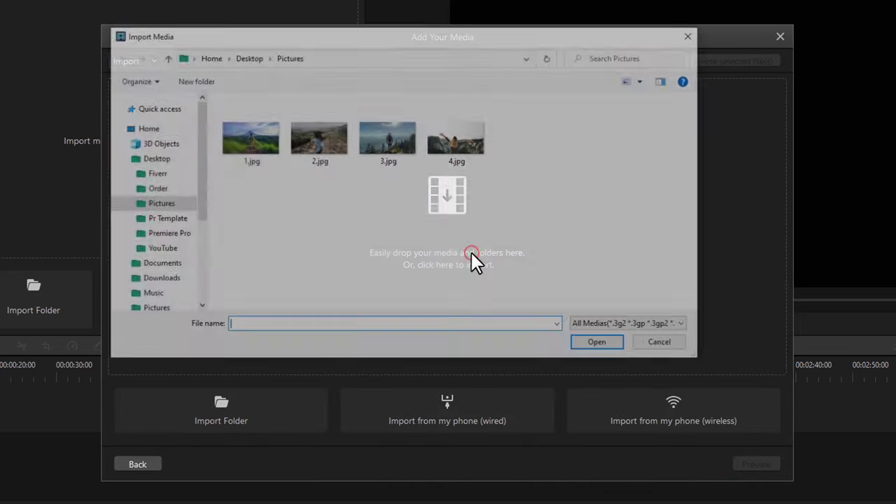
{"action": "left_click_drag", "start_coordinate": [238, 180], "coordinate": [492, 134]}
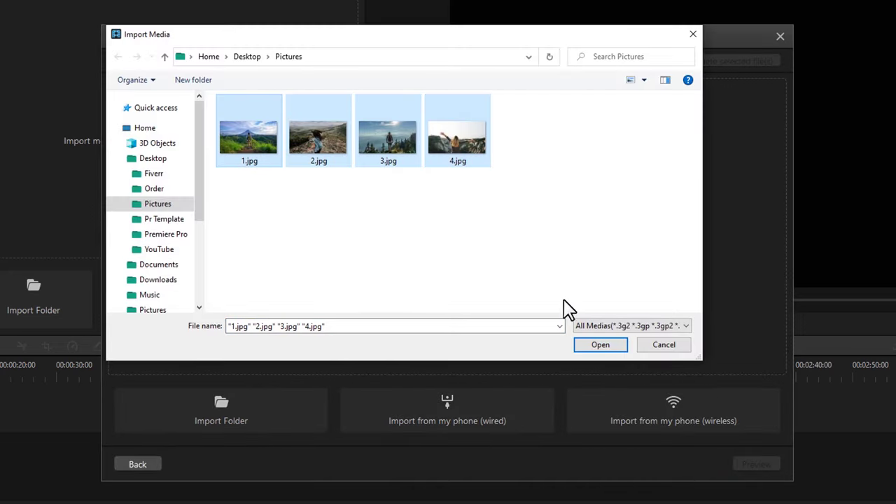
{"action": "left_click", "coordinate": [625, 350]}
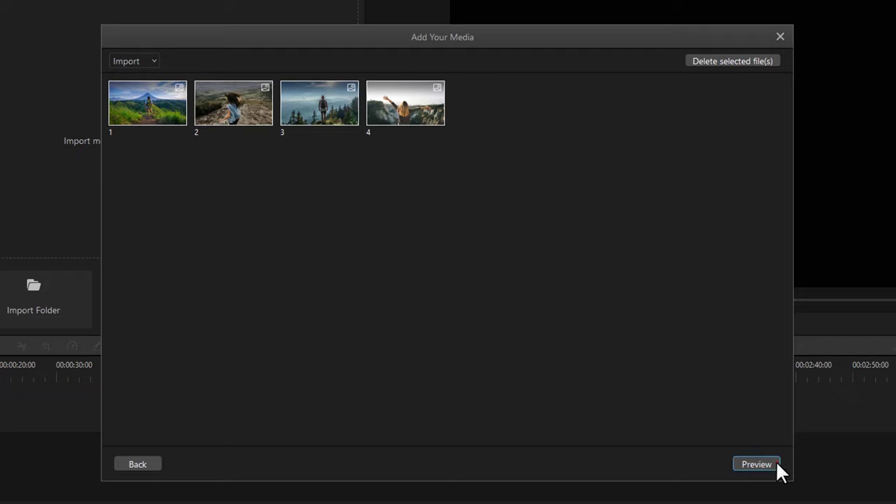
{"action": "left_click", "coordinate": [756, 465]}
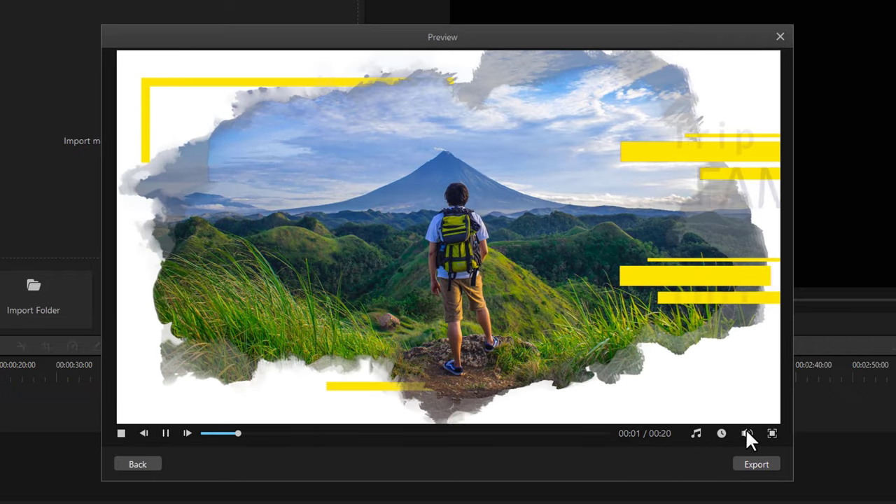
{"action": "mouse_move", "coordinate": [746, 429]}
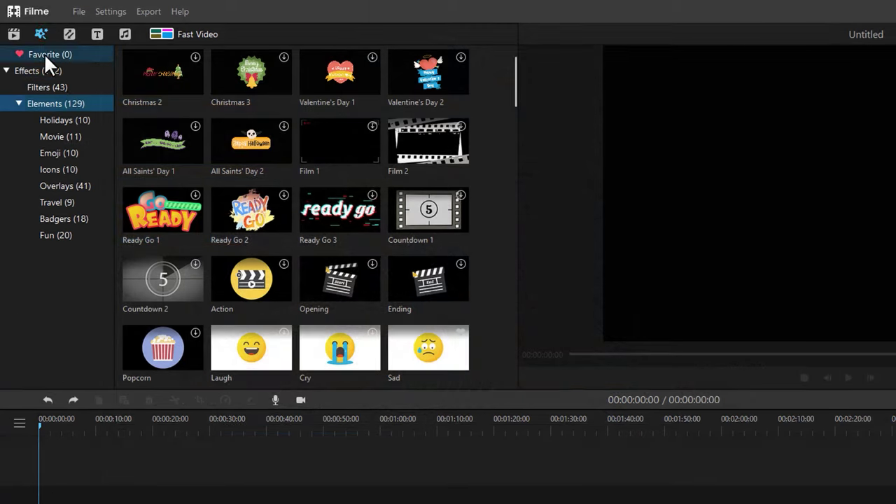
Browse the Effects filters and scroll through the Elements sticker collection.
{"action": "left_click", "coordinate": [54, 70]}
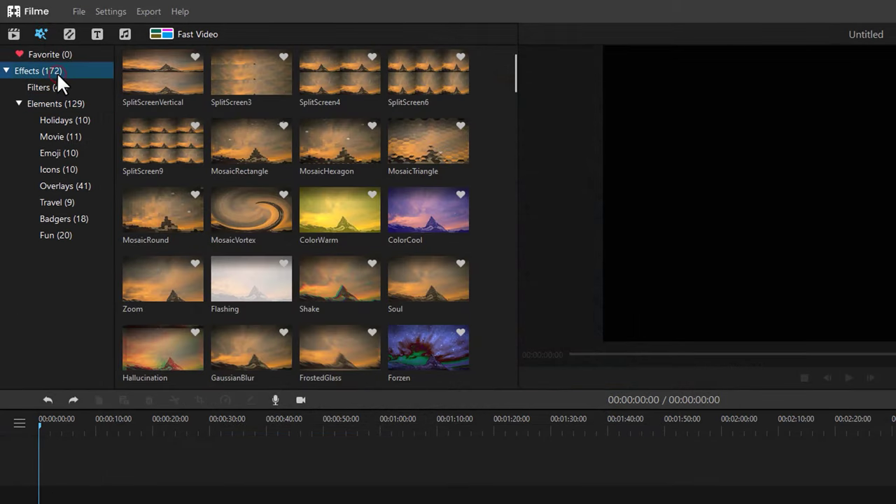
{"action": "left_click", "coordinate": [77, 103]}
{"action": "left_click_drag", "start_coordinate": [512, 89], "coordinate": [525, 47]}
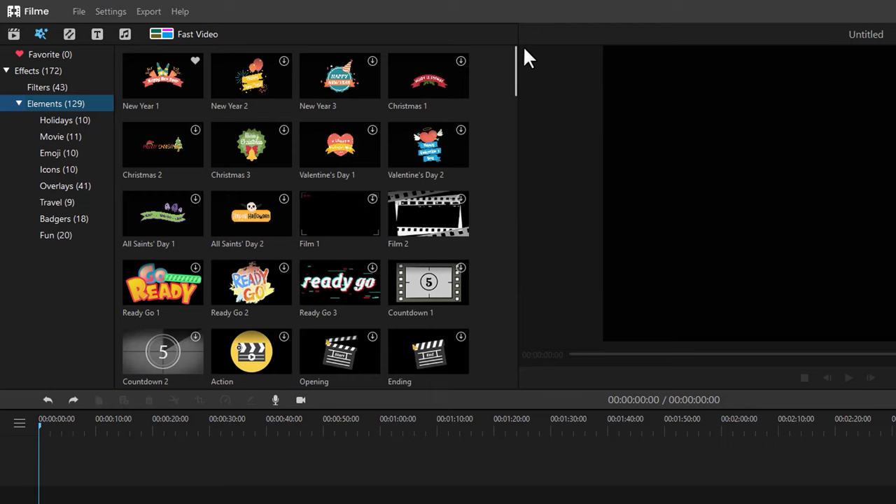
Scroll through the Transitions, Text and Audio libraries, ending on the 51 audio tracks.
{"action": "left_click", "coordinate": [70, 35]}
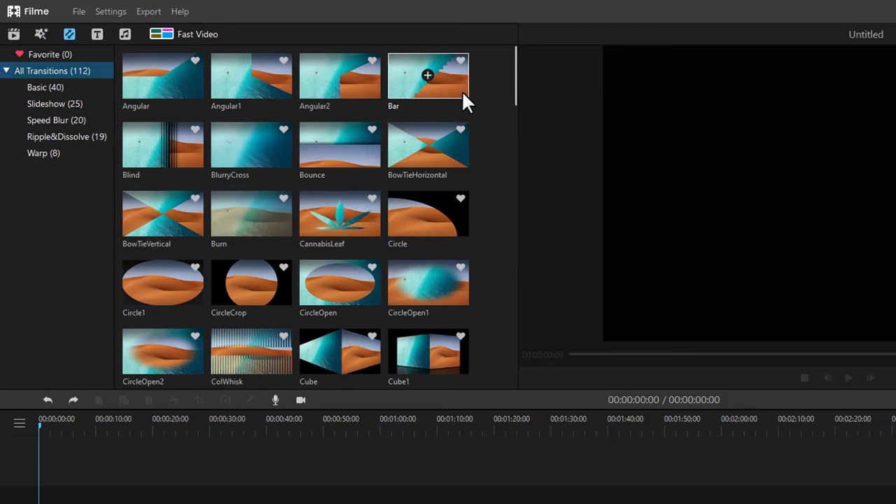
{"action": "left_click_drag", "start_coordinate": [515, 88], "coordinate": [522, 58]}
{"action": "left_click", "coordinate": [97, 34]}
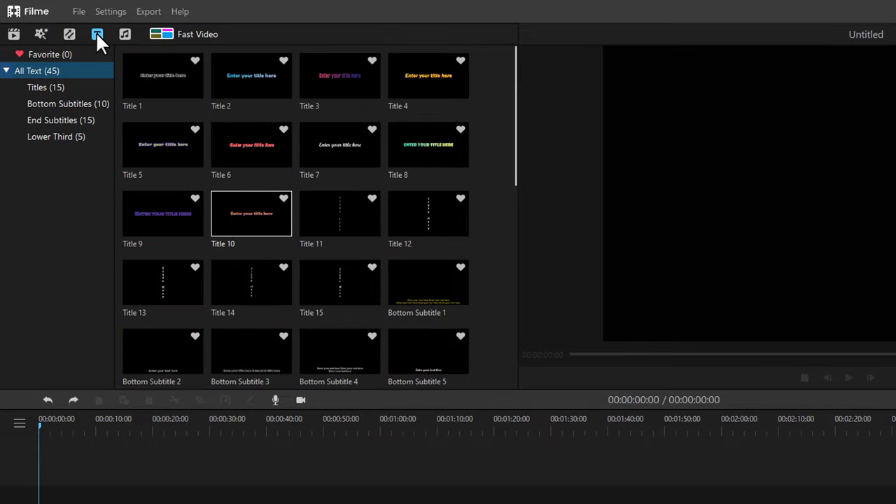
{"action": "left_click_drag", "start_coordinate": [518, 97], "coordinate": [528, 70]}
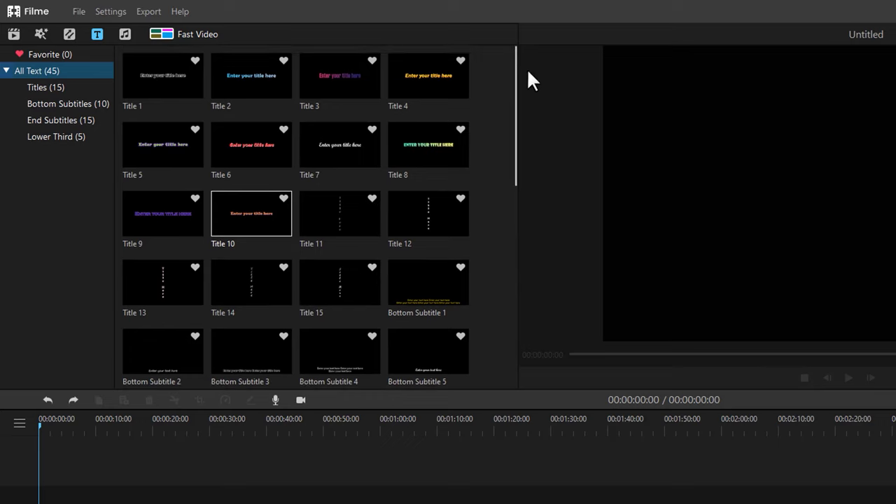
{"action": "left_click", "coordinate": [127, 32]}
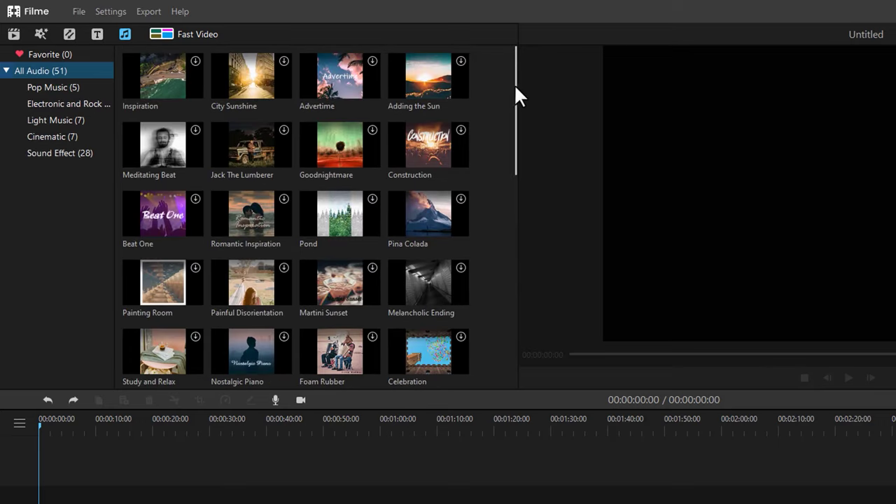
{"action": "left_click_drag", "start_coordinate": [516, 96], "coordinate": [530, 76]}
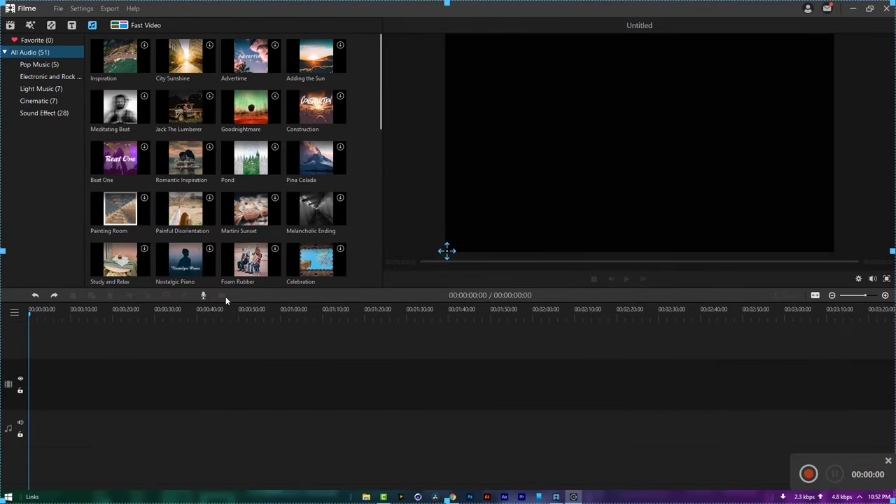
{"action": "mouse_move", "coordinate": [2, 2]}
{"action": "left_mouse_down"}
{"action": "mouse_move", "coordinate": [18, 32]}
{"action": "mouse_move", "coordinate": [219, 53]}
{"action": "mouse_move", "coordinate": [3, 59]}
{"action": "mouse_move", "coordinate": [1, 2]}
{"action": "left_mouse_up"}
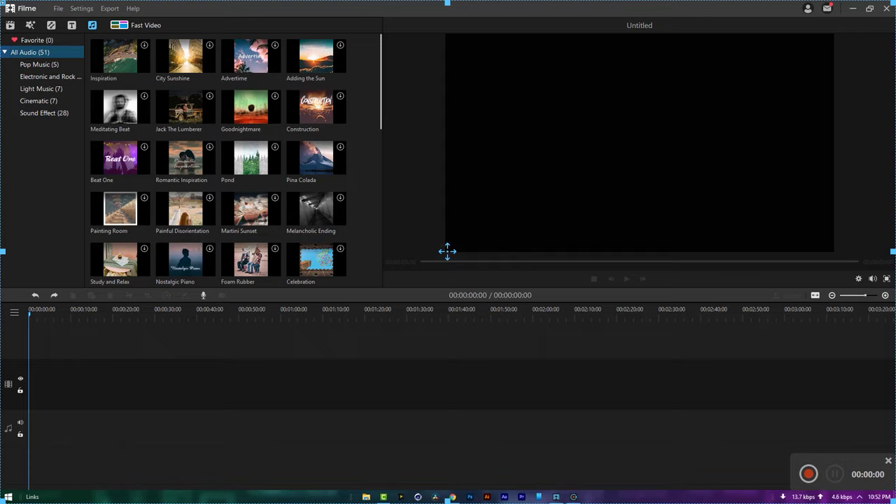
{"action": "left_click", "coordinate": [808, 476]}
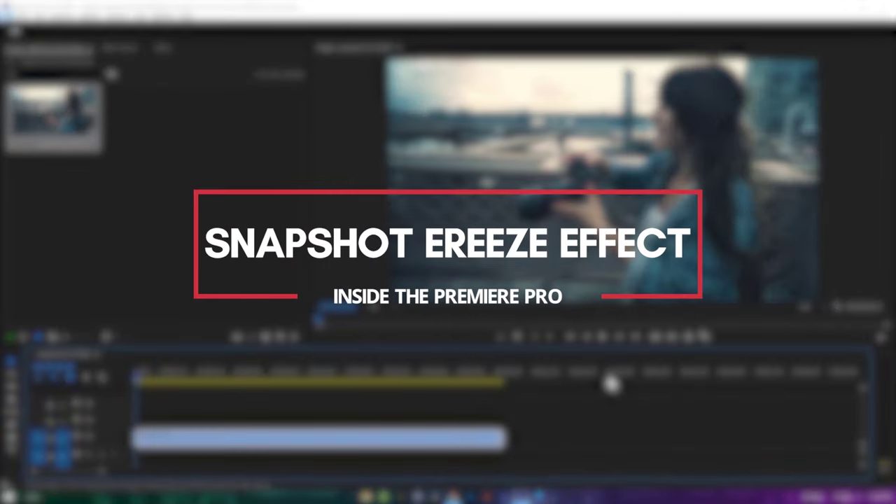
Play Video.mp4, then park the playhead near 00:00:04:07 where the photo is taken.
{"action": "left_click", "coordinate": [604, 337]}
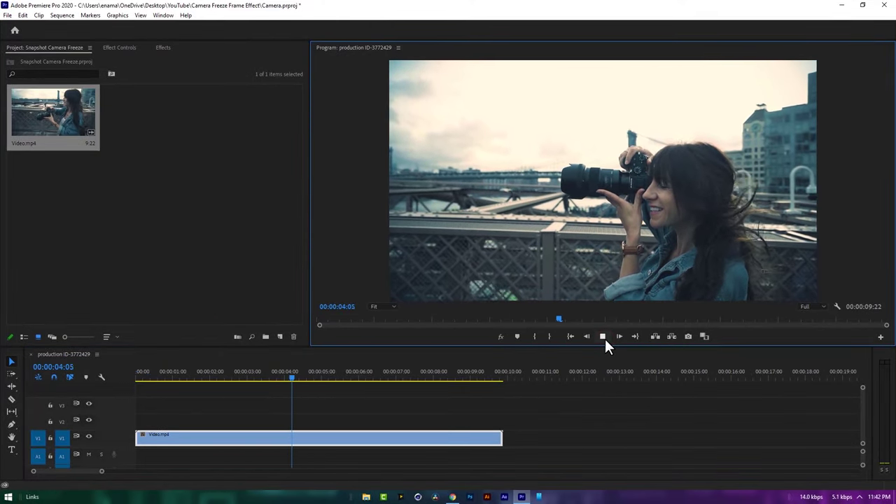
{"action": "left_click", "coordinate": [603, 337]}
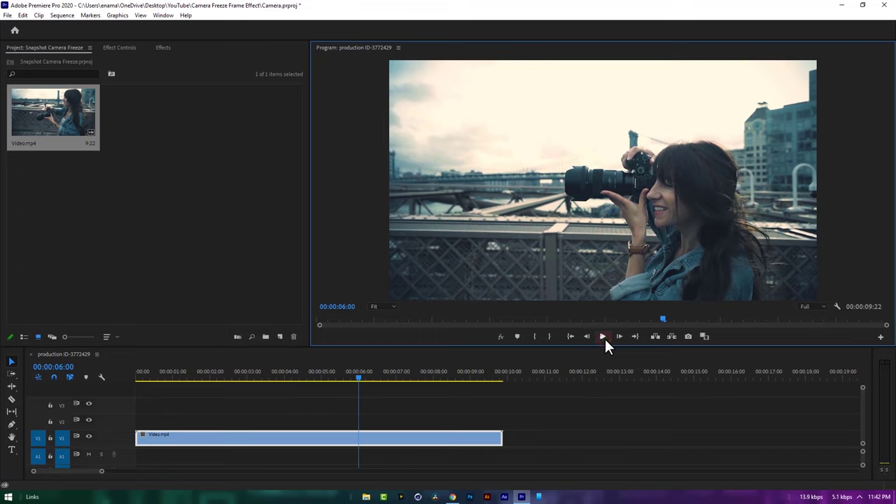
{"action": "left_click_drag", "start_coordinate": [267, 384], "coordinate": [274, 423]}
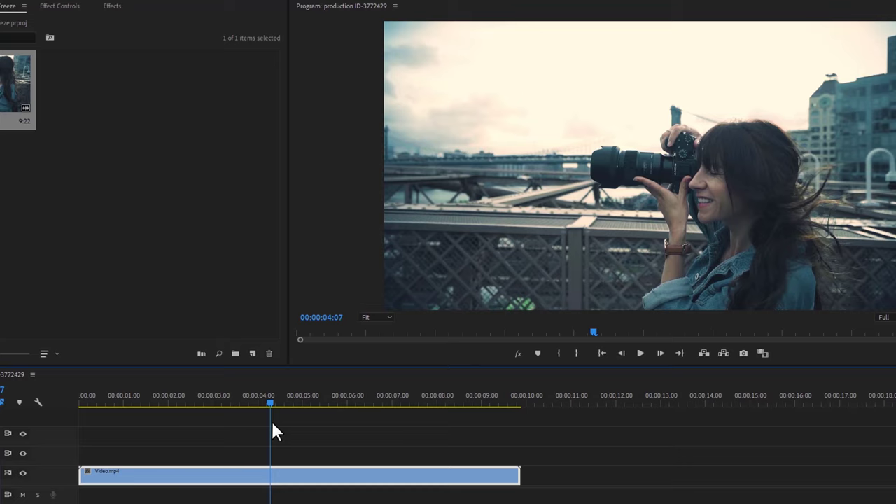
Insert a frame hold segment at the playhead and play it back to check.
{"action": "right_click", "coordinate": [286, 476]}
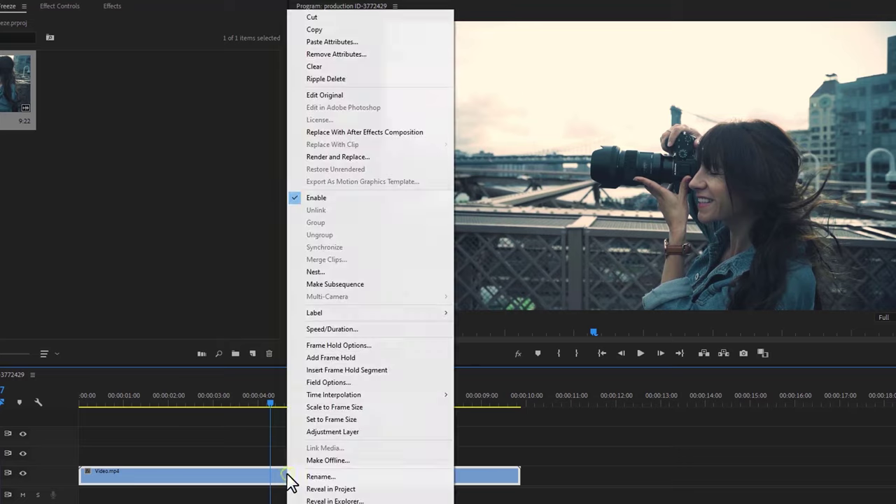
{"action": "left_click", "coordinate": [401, 374]}
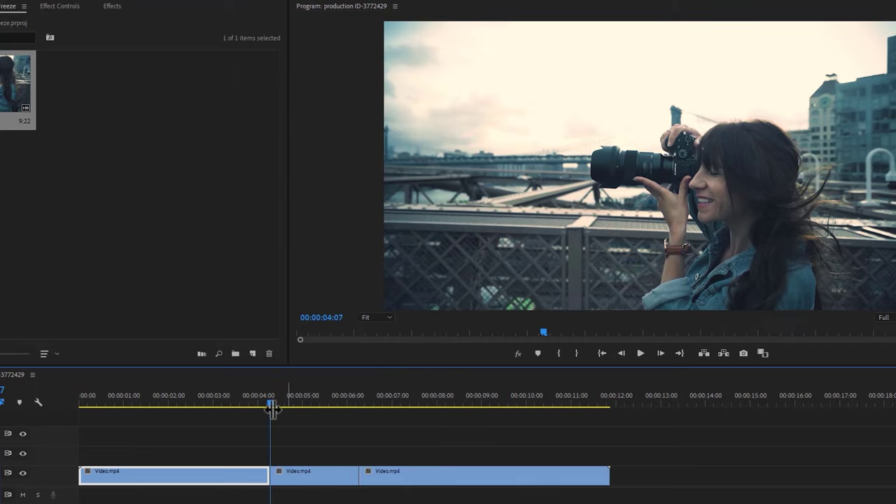
{"action": "left_click_drag", "start_coordinate": [273, 410], "coordinate": [217, 405]}
{"action": "key", "text": "space"}
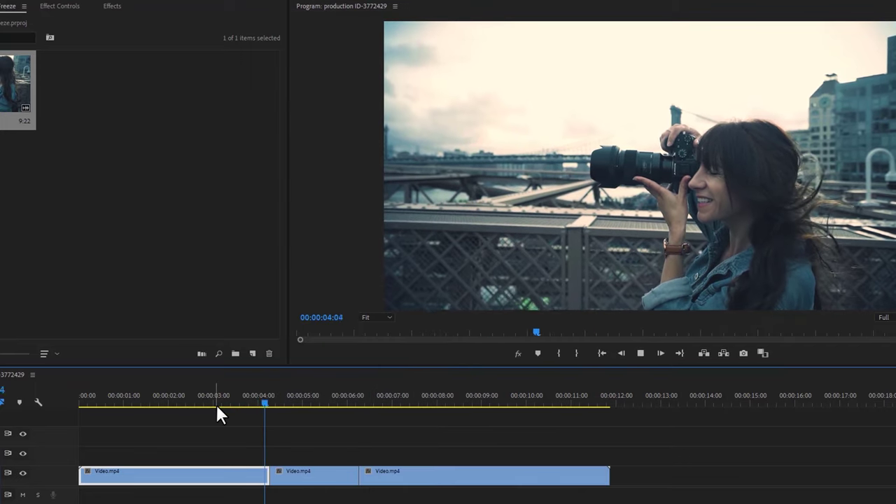
{"action": "key", "text": "space"}
Extend the frozen middle clip to the shifted third clip, copy it onto V2, hide V2.
{"action": "key", "text": "d"}
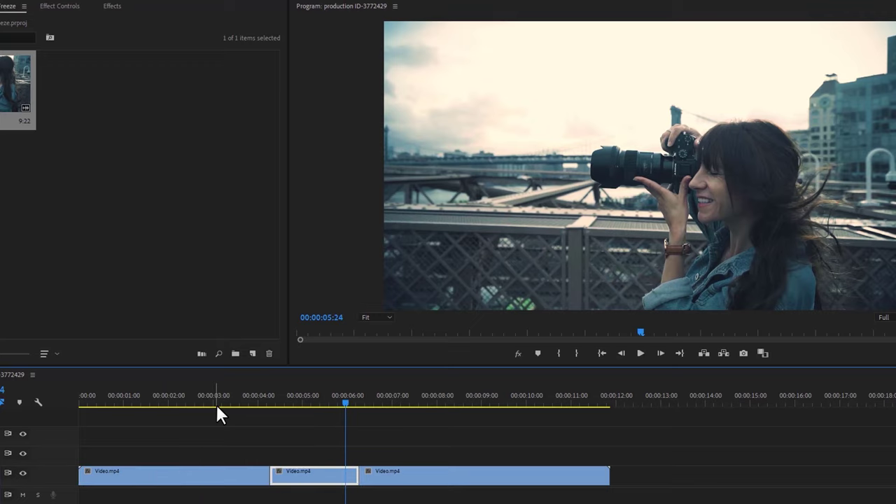
{"action": "left_click_drag", "start_coordinate": [379, 476], "coordinate": [491, 485]}
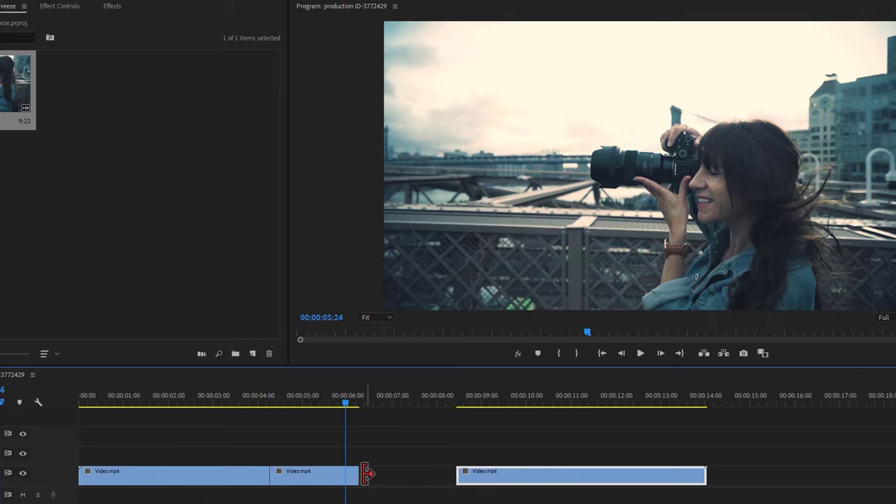
{"action": "left_click_drag", "start_coordinate": [378, 474], "coordinate": [449, 478]}
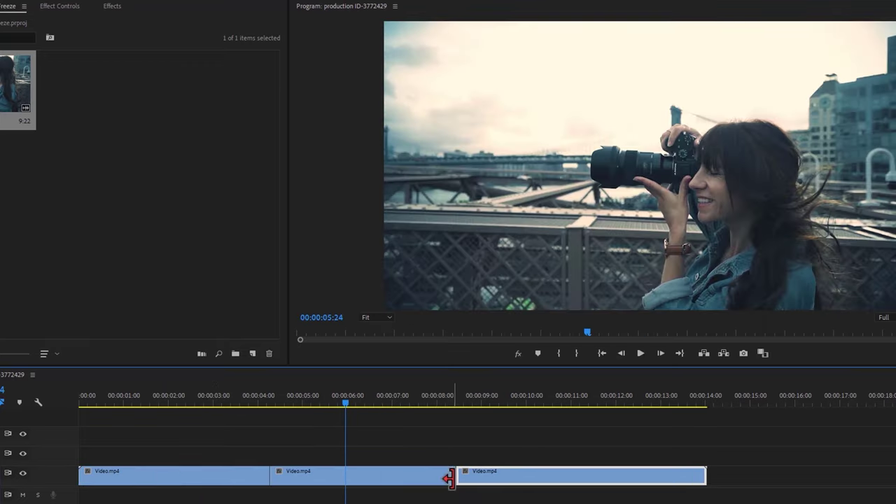
{"action": "left_click", "coordinate": [334, 484]}
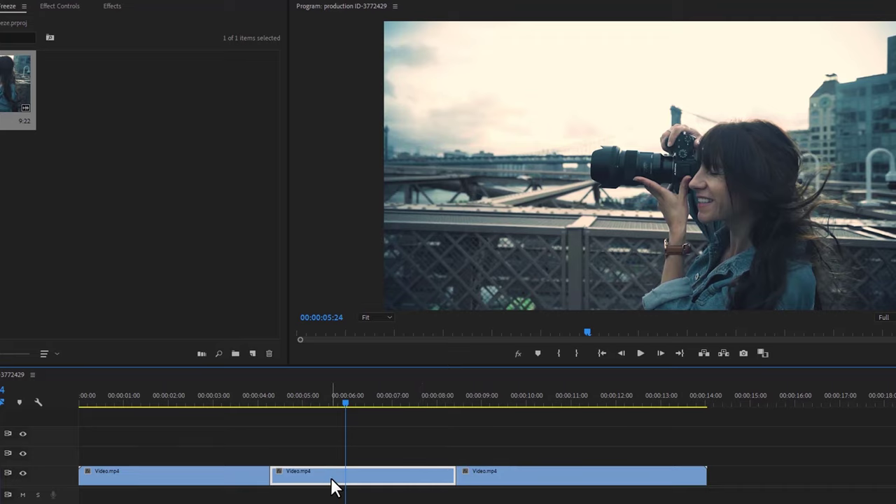
{"action": "left_click_drag", "start_coordinate": [333, 483], "coordinate": [335, 462]}
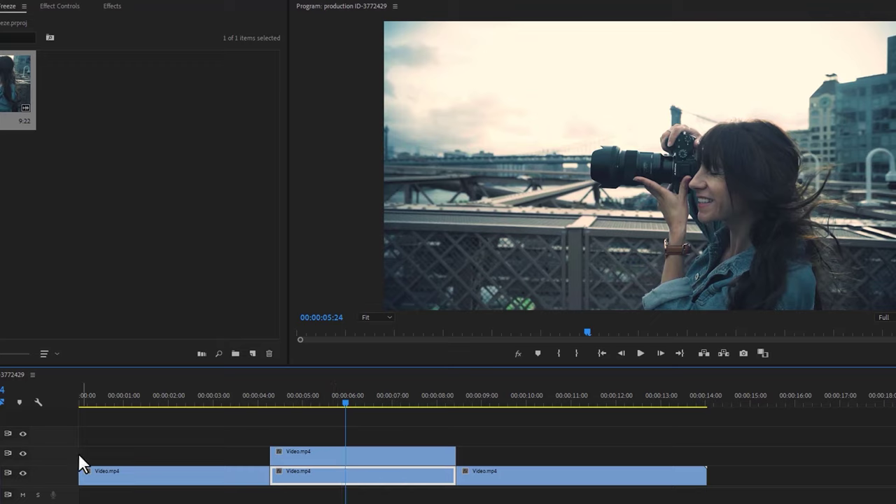
{"action": "left_click", "coordinate": [23, 453]}
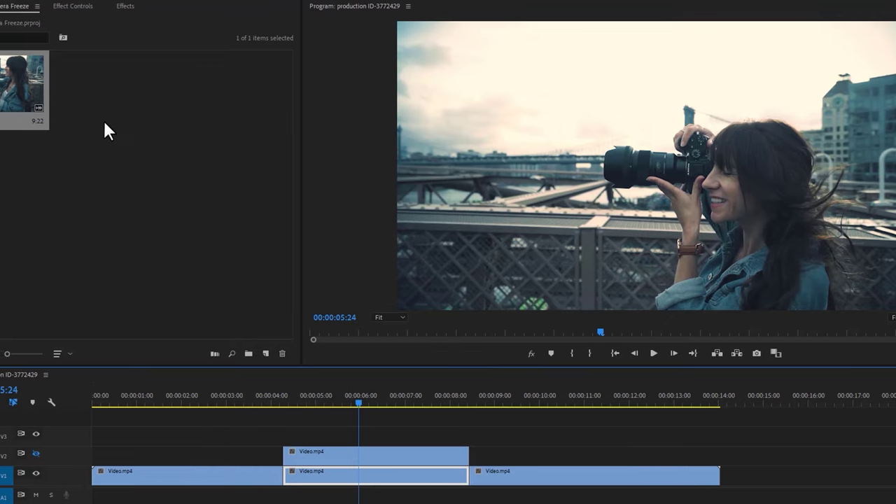
Find Gaussian Blur by searching 'gauss' and apply it to the middle V1 clip.
{"action": "left_click", "coordinate": [178, 7]}
{"action": "left_click", "coordinate": [89, 21]}
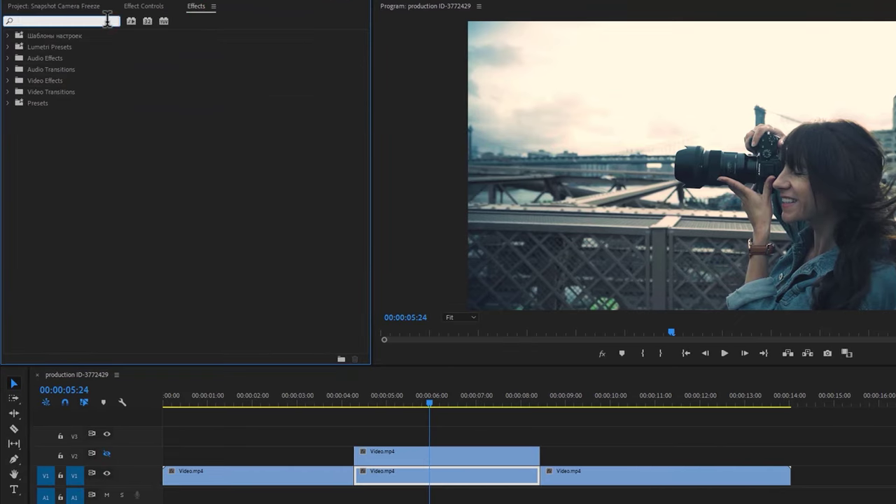
{"action": "type", "text": "gauss"}
{"action": "left_click", "coordinate": [77, 103]}
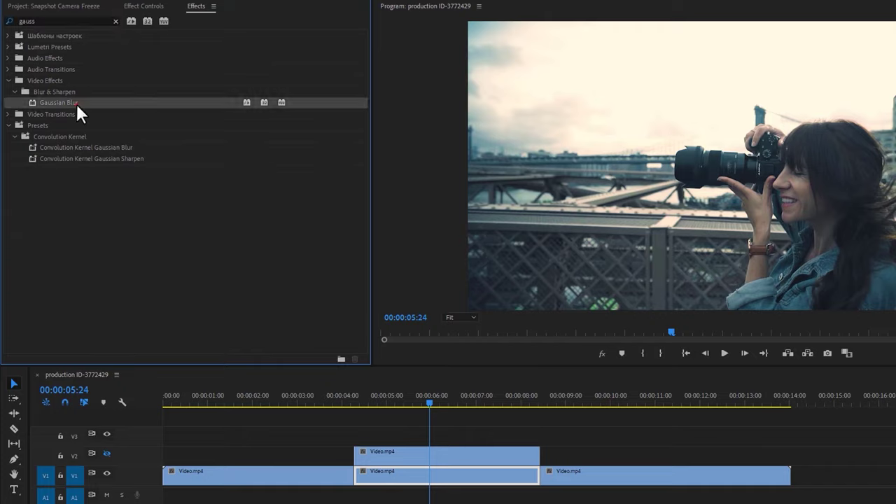
{"action": "left_click_drag", "start_coordinate": [90, 108], "coordinate": [412, 479]}
Set the Gaussian Blur Blurriness to 50 in Effect Controls.
{"action": "left_click", "coordinate": [144, 7]}
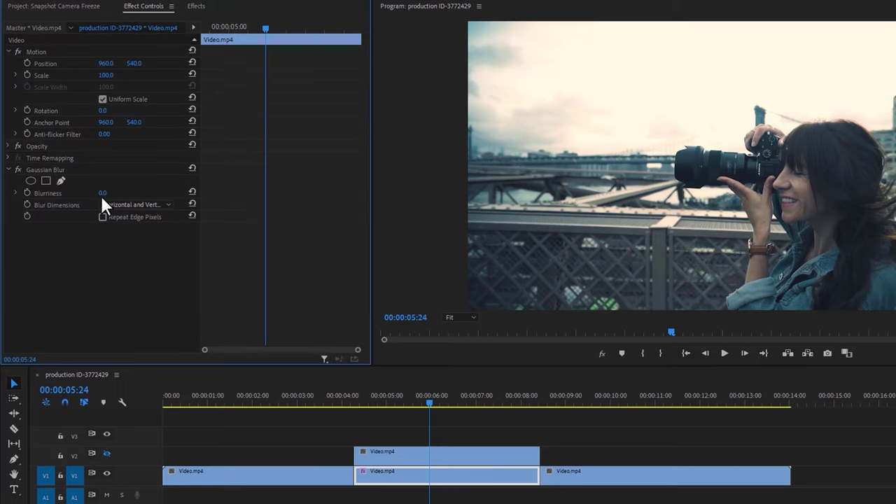
{"action": "type", "text": "50"}
{"action": "key", "text": "Return"}
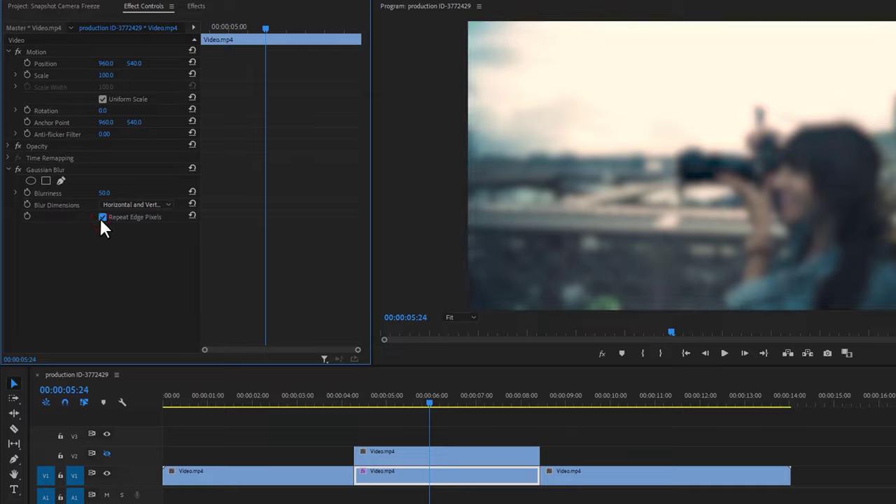
Clear the effects search and search 'black &' to find the Black & White effect.
{"action": "left_click", "coordinate": [199, 8]}
{"action": "left_click", "coordinate": [115, 21]}
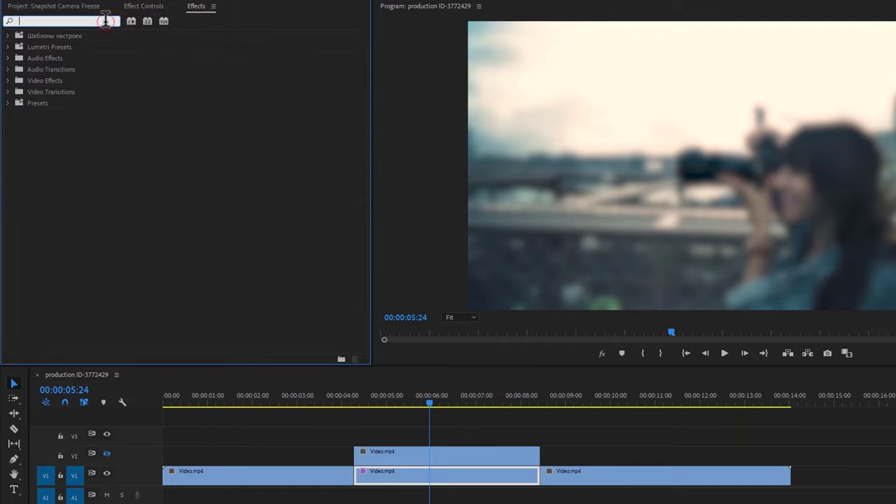
{"action": "type", "text": "black & whi"}
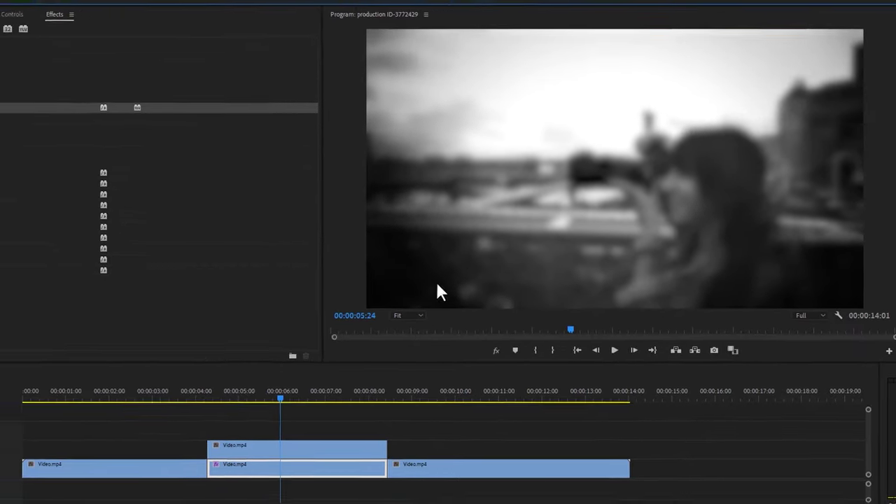
Unhide V2 and give its Video.mp4 copy Scale 60 and Rotation -7°.
{"action": "left_click", "coordinate": [93, 432]}
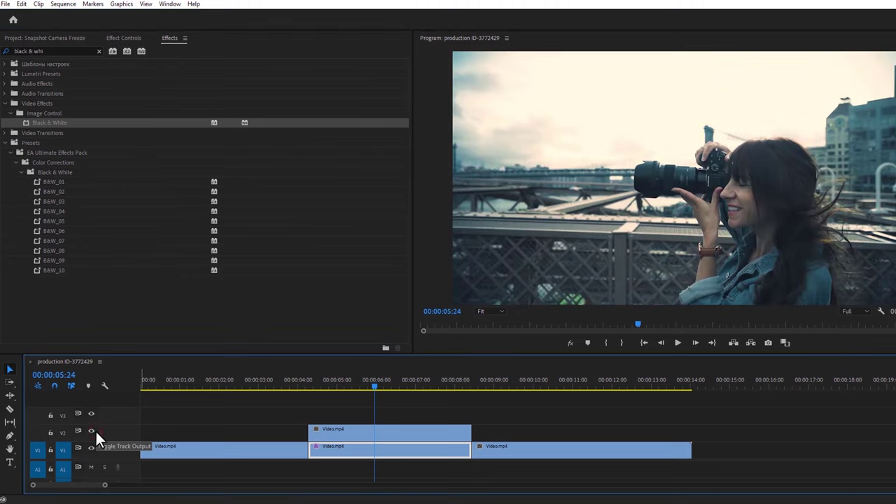
{"action": "left_click", "coordinate": [385, 434]}
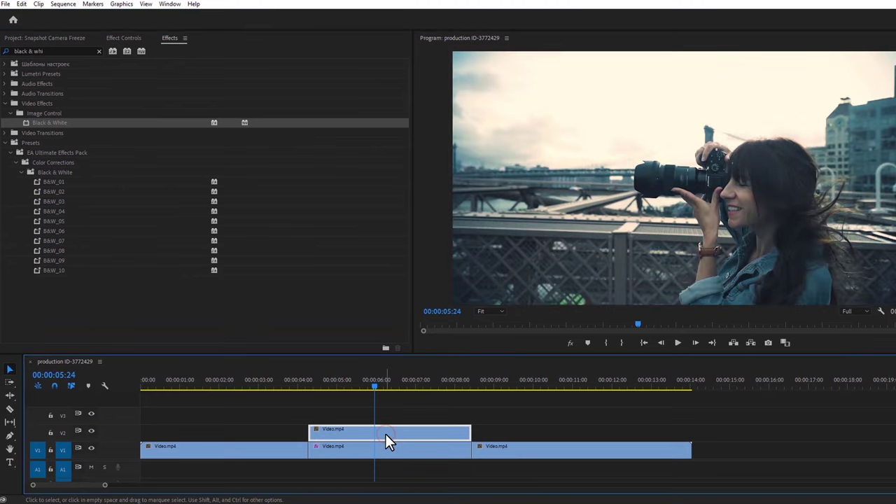
{"action": "left_click", "coordinate": [132, 39]}
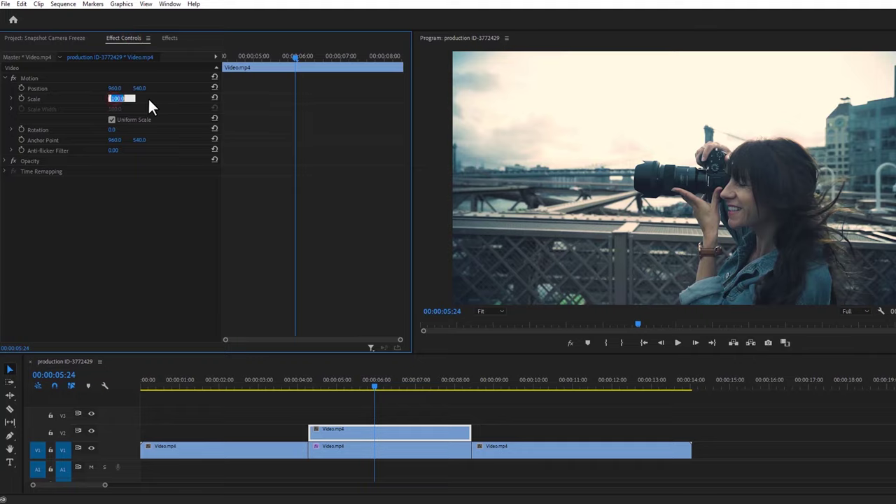
{"action": "type", "text": "60"}
{"action": "key", "text": "Return"}
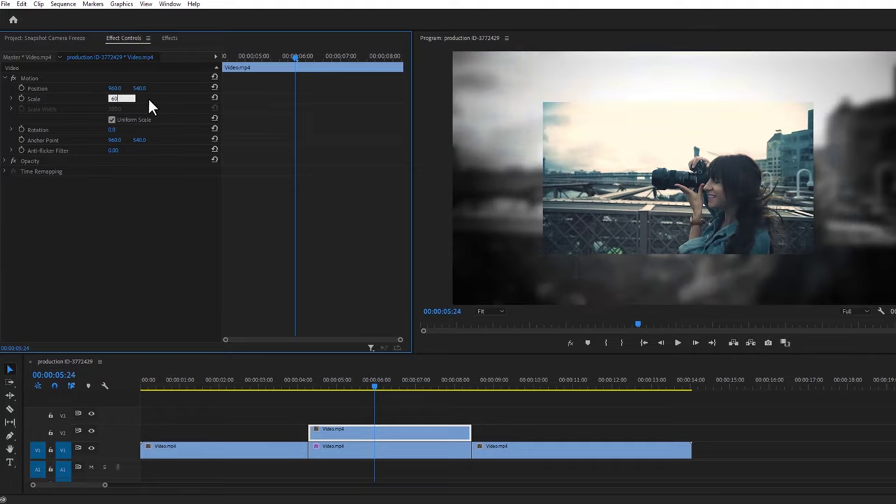
{"action": "left_click", "coordinate": [113, 131]}
{"action": "type", "text": "-7"}
{"action": "key", "text": "Return"}
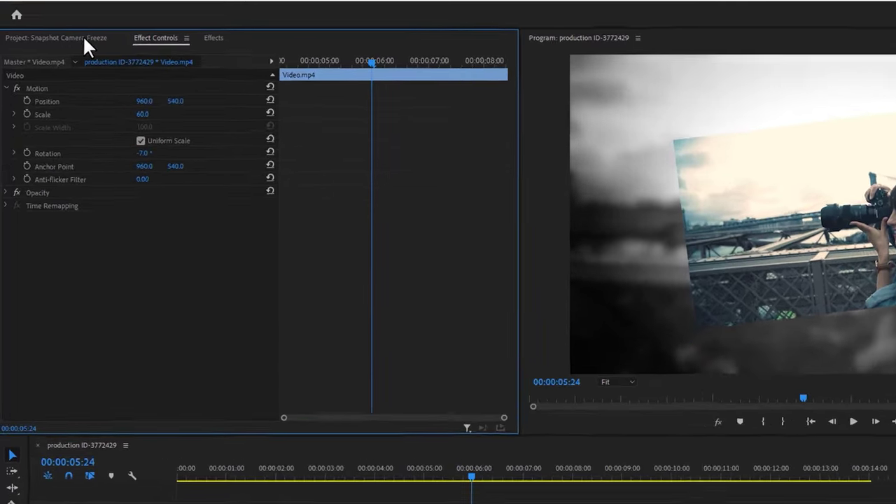
Create a new white Color Matte in the Project bin with default size and name.
{"action": "left_click", "coordinate": [69, 38]}
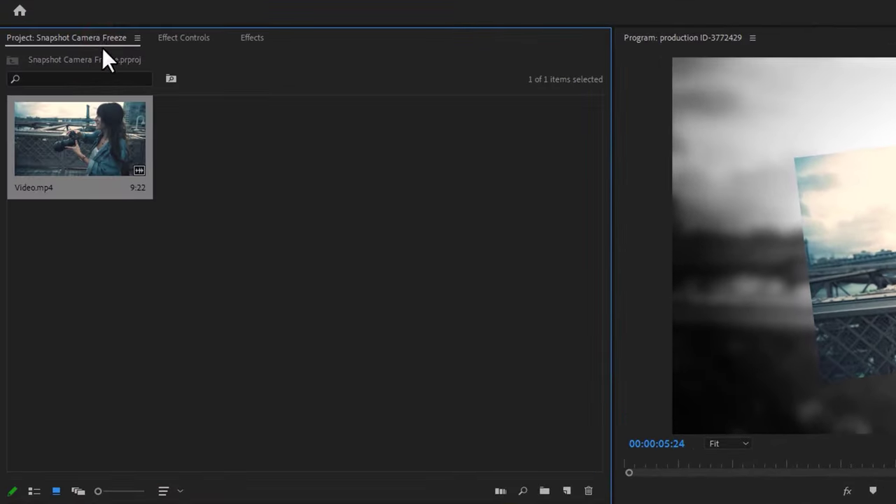
{"action": "right_click", "coordinate": [219, 136]}
{"action": "mouse_move", "coordinate": [257, 198]}
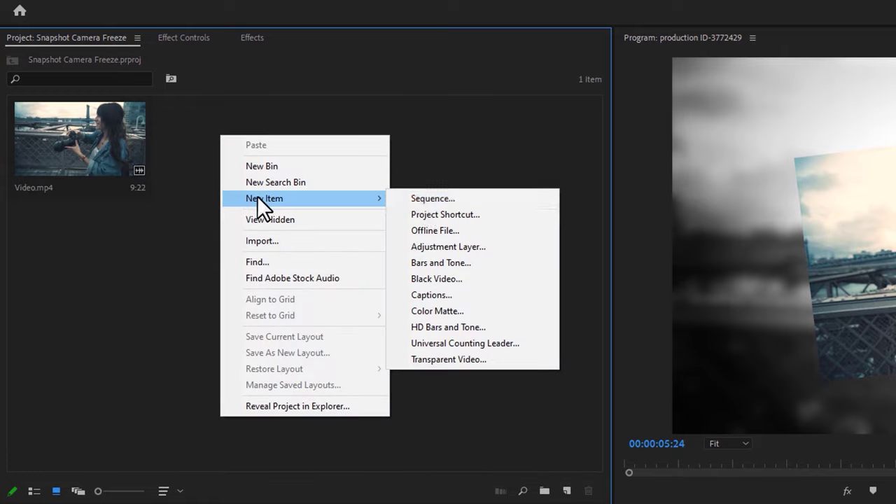
{"action": "left_click", "coordinate": [486, 310]}
{"action": "left_click", "coordinate": [739, 405]}
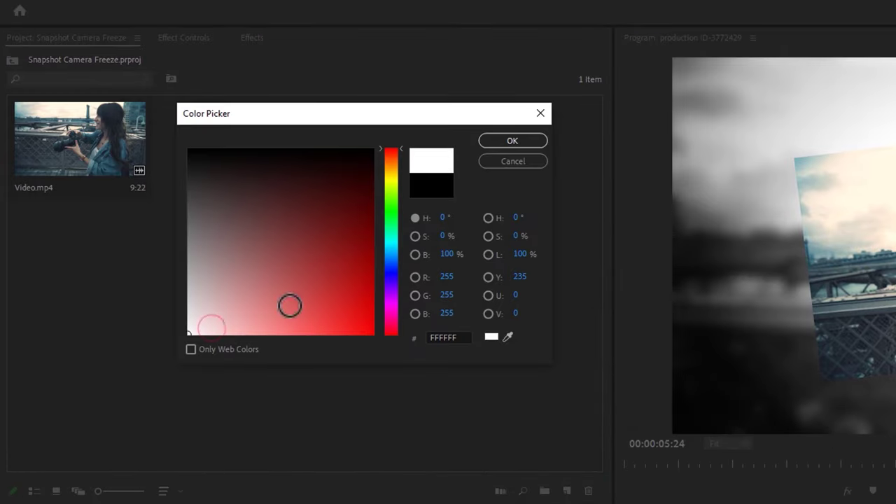
{"action": "left_click", "coordinate": [513, 140]}
{"action": "left_click", "coordinate": [664, 375]}
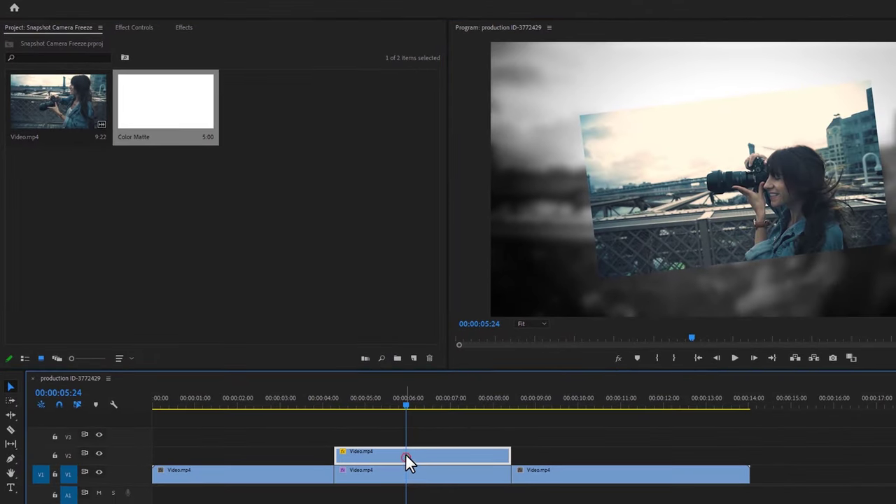
Move the tilted clip to V3, place the Color Matte on V2 and trim it to match.
{"action": "left_click_drag", "start_coordinate": [406, 453], "coordinate": [409, 441]}
{"action": "left_click_drag", "start_coordinate": [175, 136], "coordinate": [338, 467]}
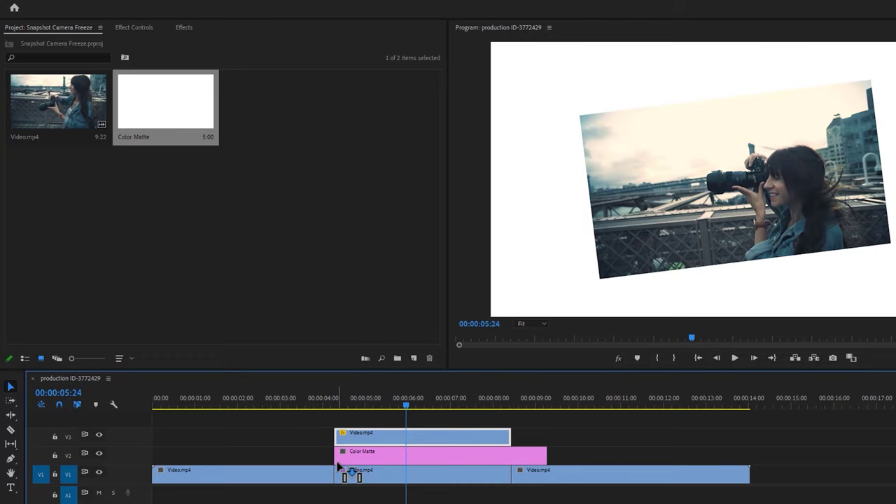
{"action": "left_click_drag", "start_coordinate": [543, 455], "coordinate": [507, 456]}
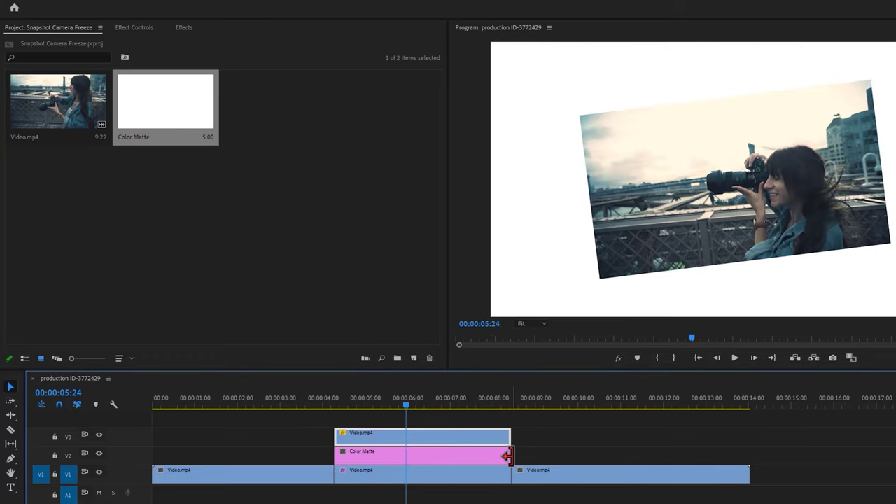
Paste the tilted V3 clip's motion attributes onto the Color Matte.
{"action": "left_click", "coordinate": [409, 439]}
{"action": "left_click", "coordinate": [405, 456]}
{"action": "right_click", "coordinate": [404, 456]}
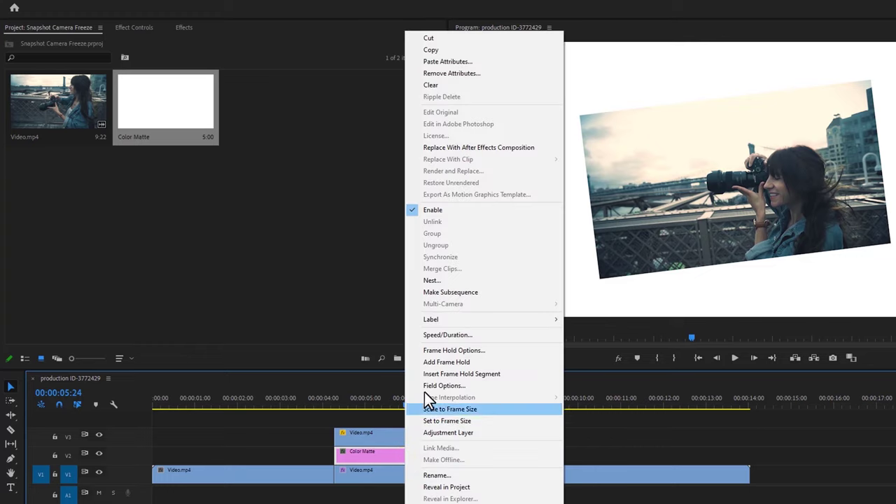
{"action": "left_click", "coordinate": [499, 63]}
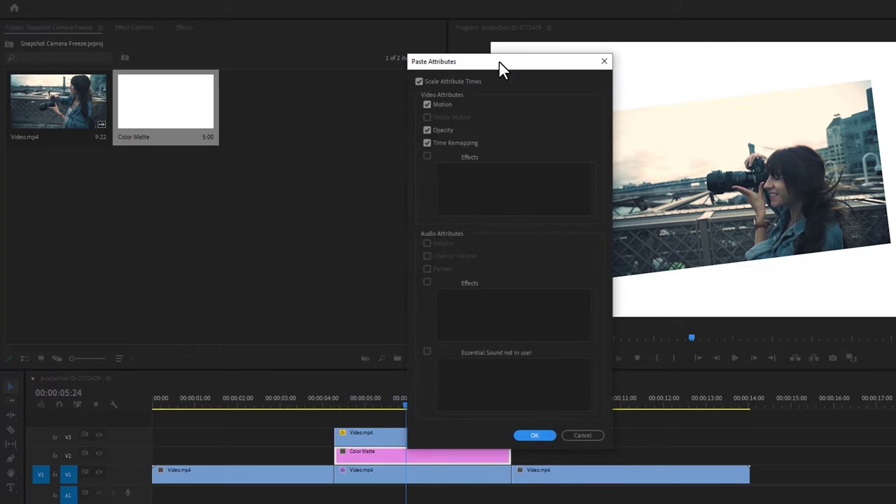
{"action": "left_click", "coordinate": [535, 436]}
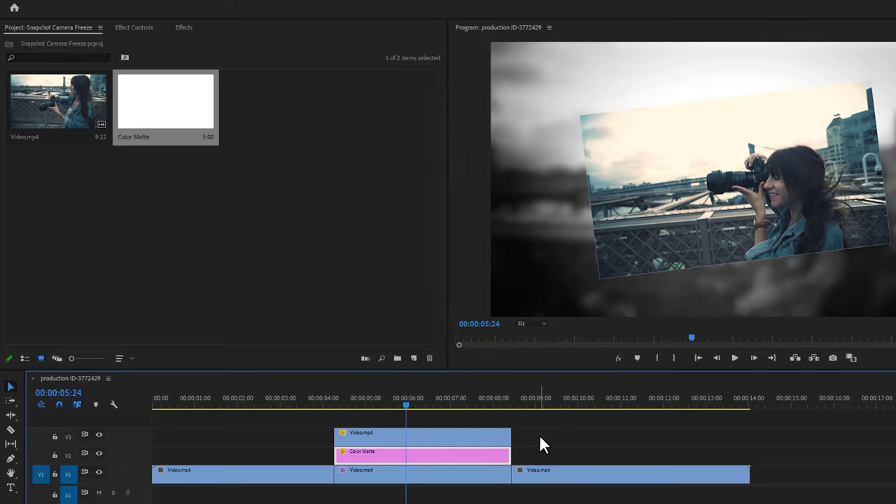
Set the matte's Scale to 65, turn off Uniform Scale and set Scale Width to 63.
{"action": "left_click", "coordinate": [131, 27]}
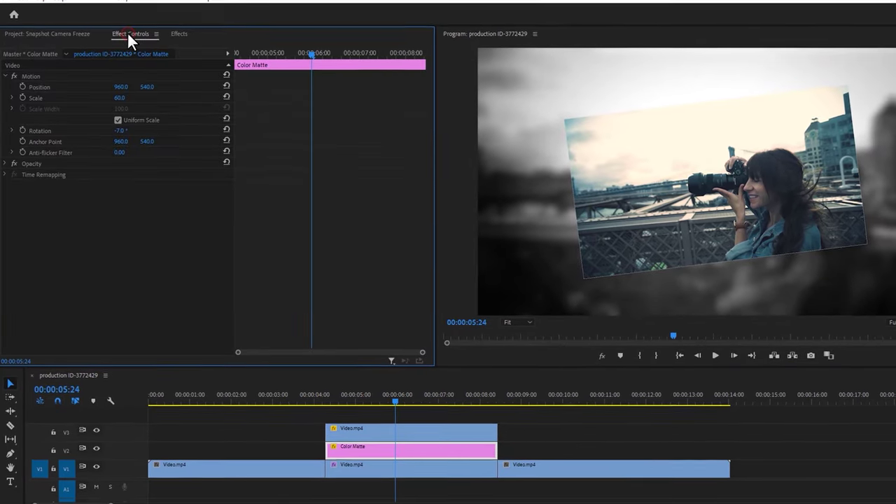
{"action": "left_click", "coordinate": [120, 98]}
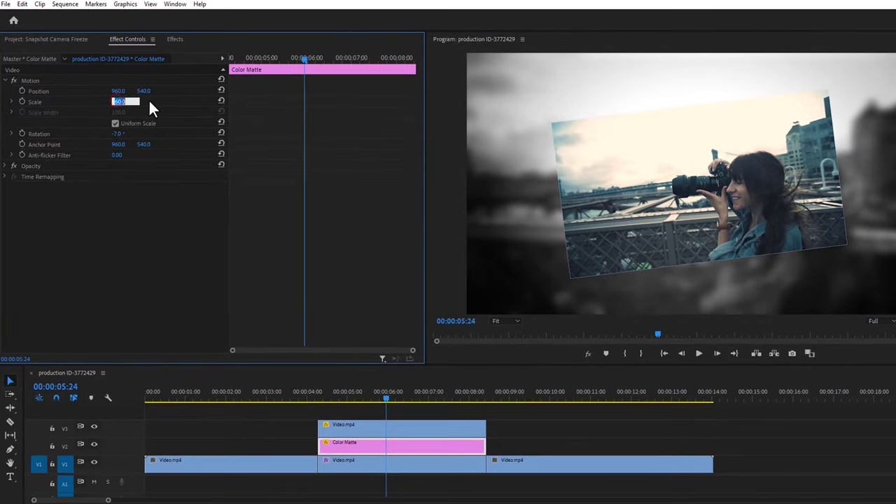
{"action": "type", "text": "65"}
{"action": "key", "text": "Return"}
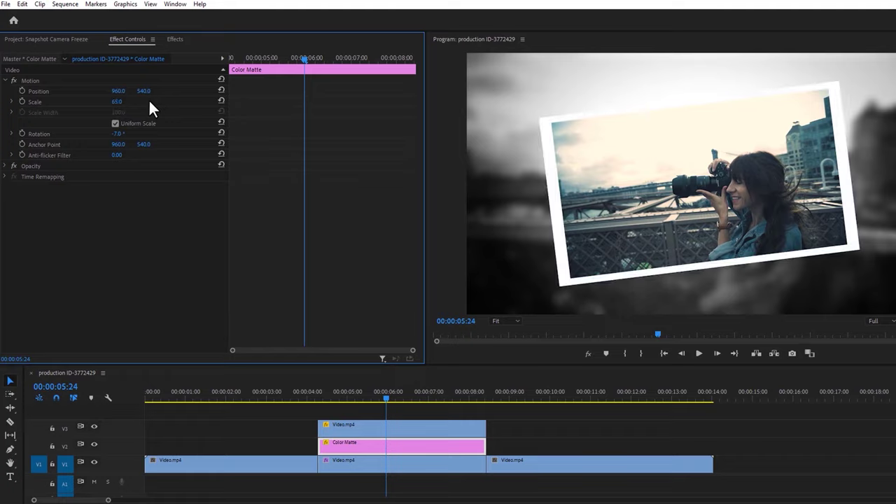
{"action": "left_click", "coordinate": [115, 143]}
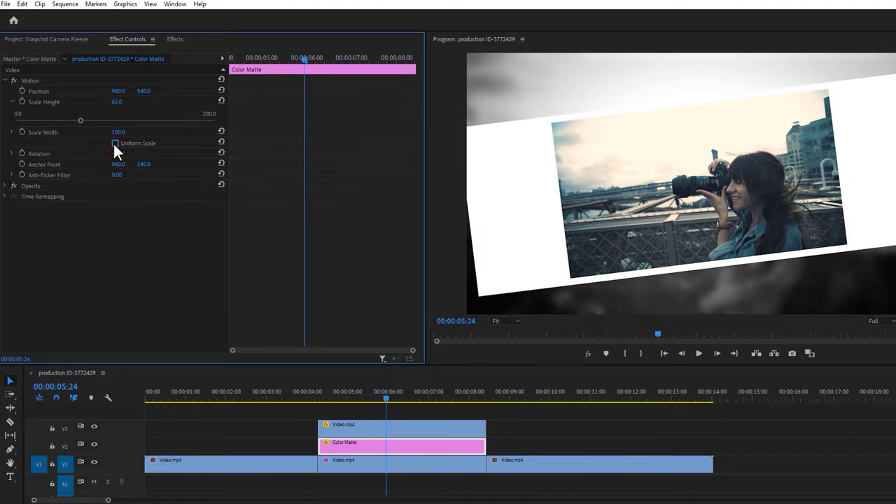
{"action": "left_click", "coordinate": [119, 132]}
{"action": "type", "text": "63"}
{"action": "key", "text": "Return"}
Import Camera Frame.png from the Desktop, place it above the photo, and trim it to match.
{"action": "left_click", "coordinate": [81, 42]}
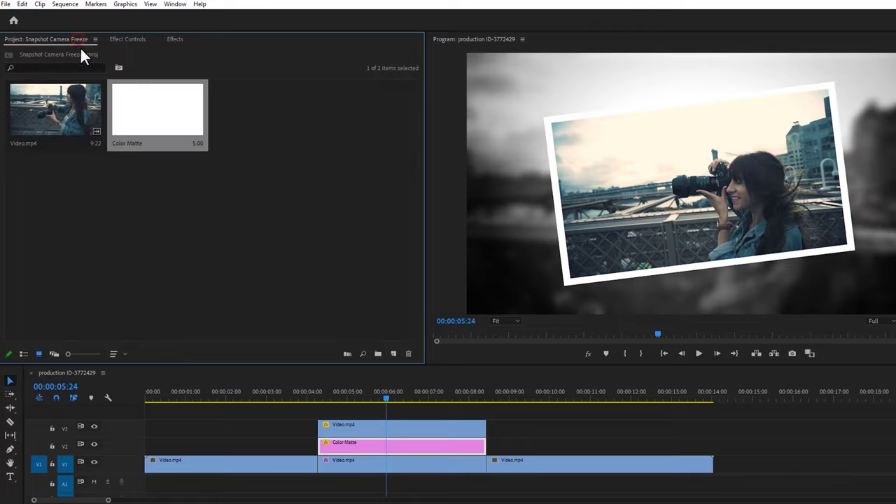
{"action": "double_click", "coordinate": [142, 235]}
{"action": "left_click", "coordinate": [53, 130]}
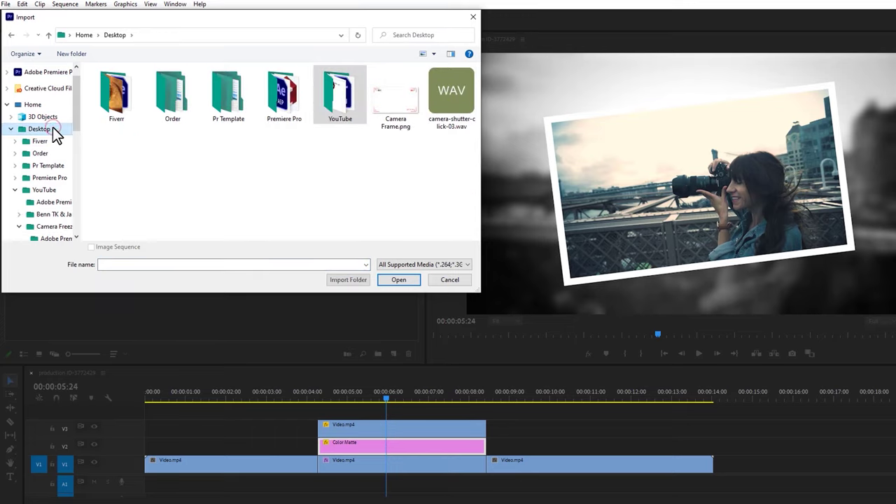
{"action": "left_click", "coordinate": [376, 115]}
{"action": "left_click", "coordinate": [406, 281]}
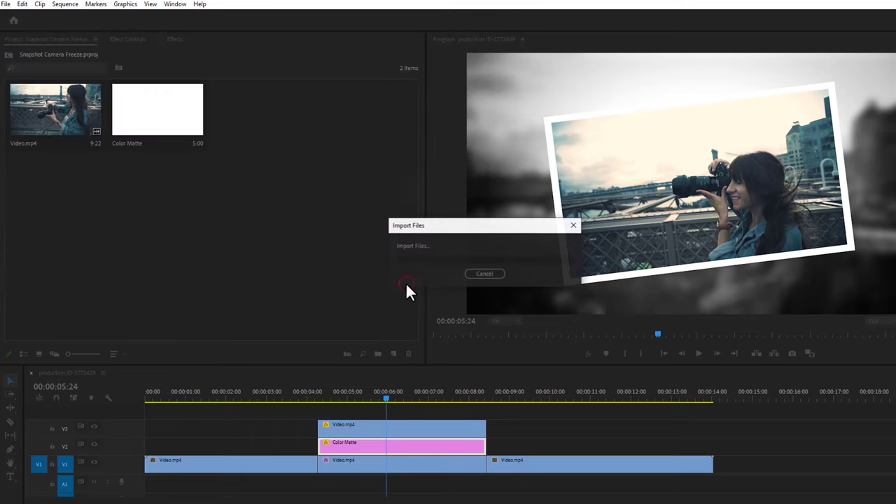
{"action": "left_click_drag", "start_coordinate": [260, 142], "coordinate": [314, 410]}
{"action": "left_click_drag", "start_coordinate": [515, 417], "coordinate": [485, 414]}
Paste the tilted photo's motion, opacity and time remapping attributes onto the Camera Frame overlay.
{"action": "left_click", "coordinate": [382, 428]}
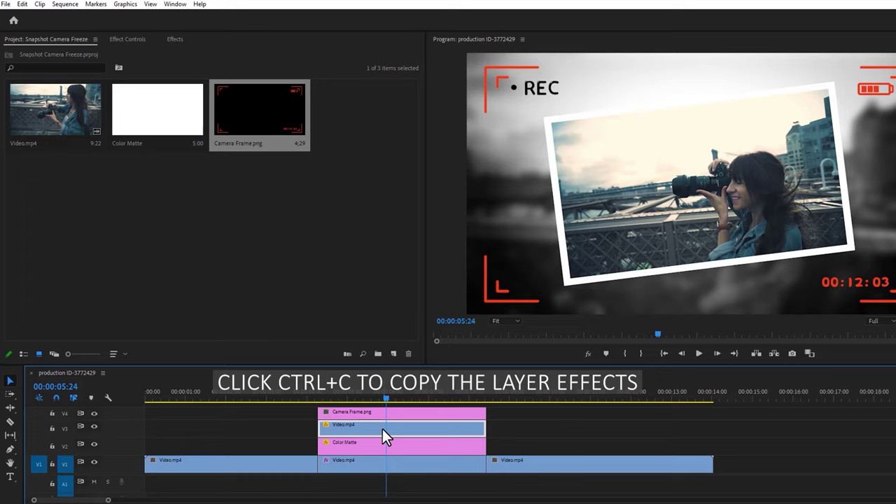
{"action": "right_click", "coordinate": [392, 414]}
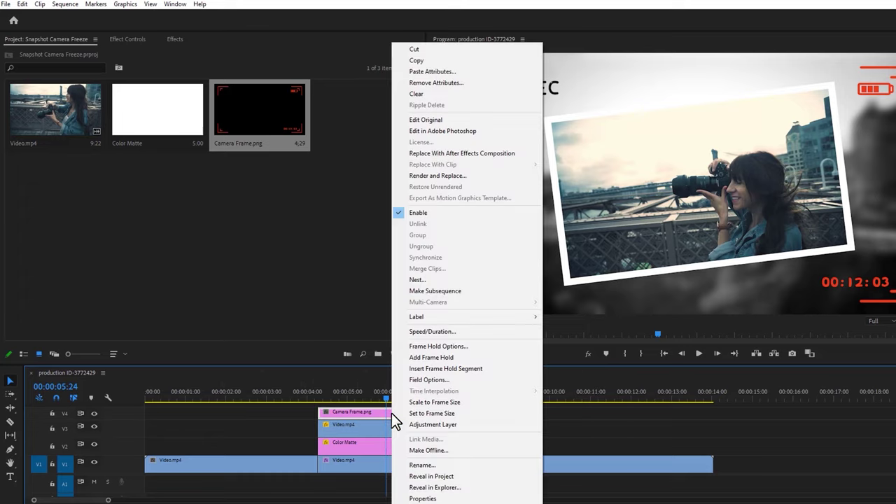
{"action": "left_click", "coordinate": [466, 73]}
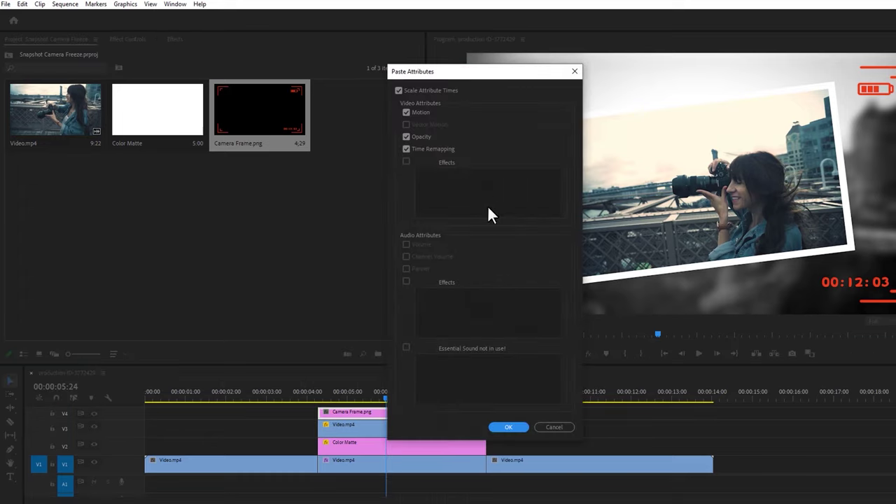
{"action": "left_click", "coordinate": [507, 427]}
Nest the photo, matte and Camera Frame clips into Nested Sequence 09.
{"action": "left_click", "coordinate": [302, 414]}
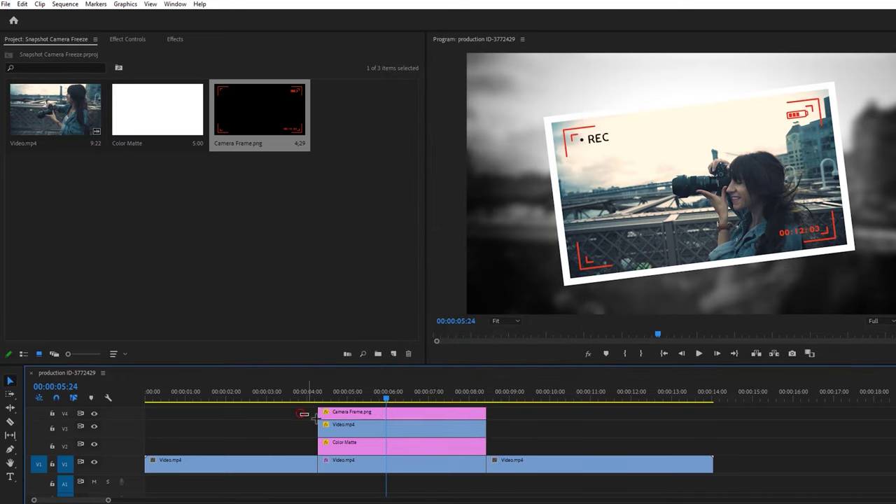
{"action": "left_click_drag", "start_coordinate": [303, 414], "coordinate": [367, 445]}
{"action": "right_click", "coordinate": [368, 446]}
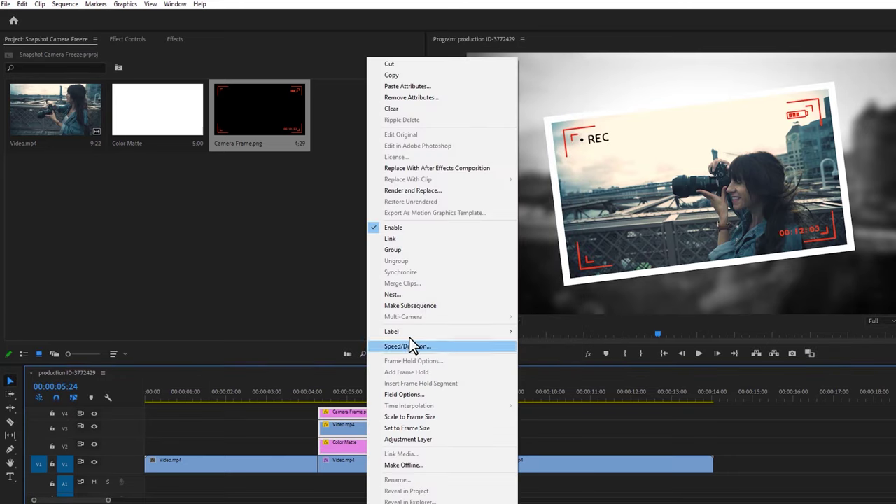
{"action": "left_click", "coordinate": [414, 294]}
{"action": "left_click", "coordinate": [465, 269]}
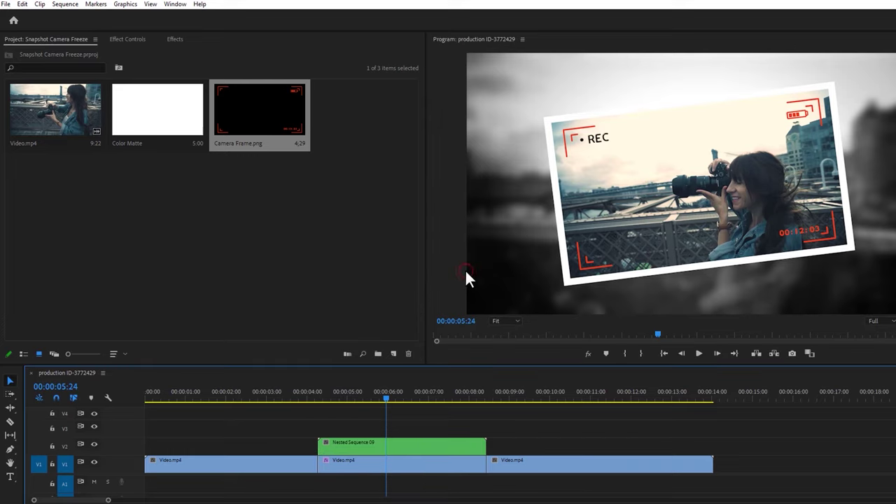
{"action": "left_click", "coordinate": [399, 443]}
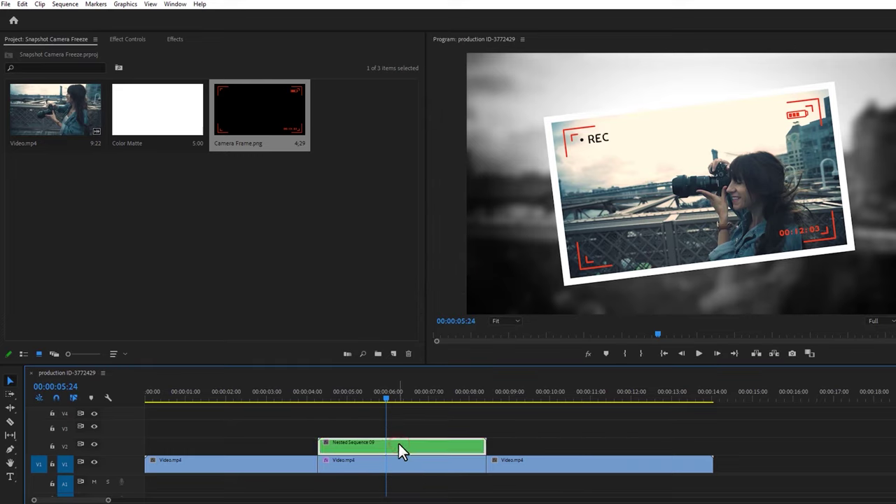
Keyframe Scale and Rotation on Nested Sequence 09, ending later at 110% scale and 4° rotation.
{"action": "left_click", "coordinate": [136, 40]}
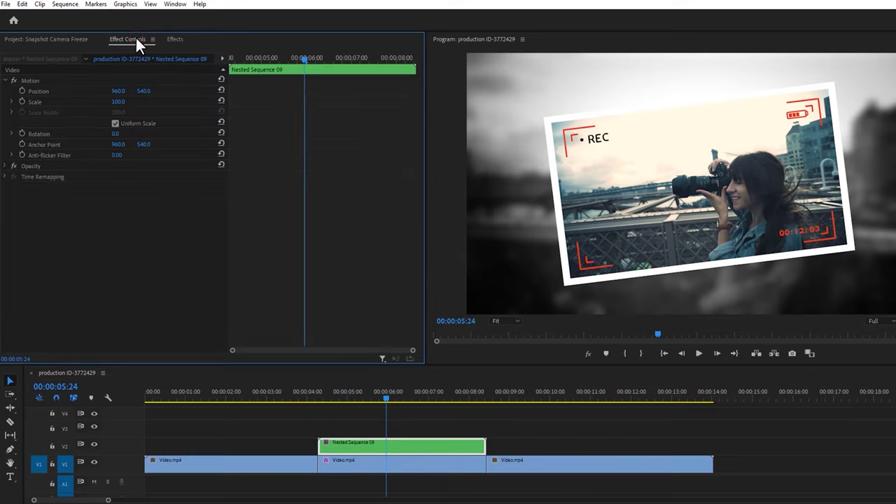
{"action": "left_click", "coordinate": [23, 101]}
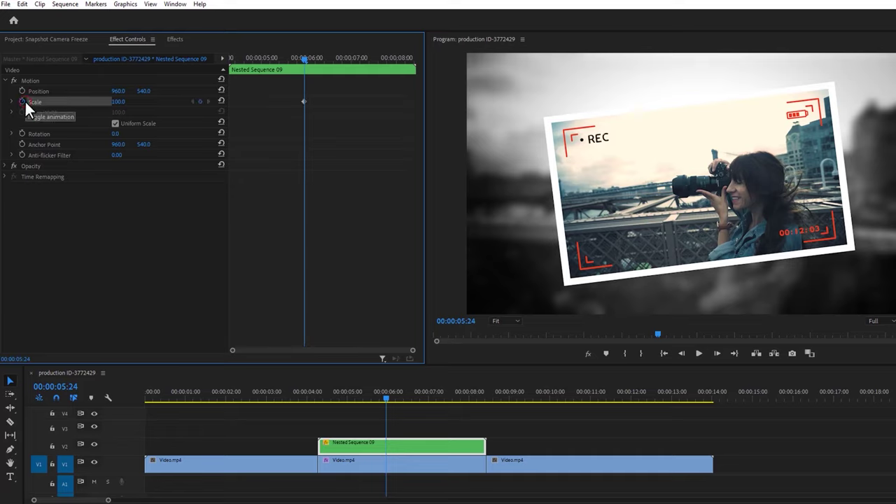
{"action": "left_click", "coordinate": [22, 133]}
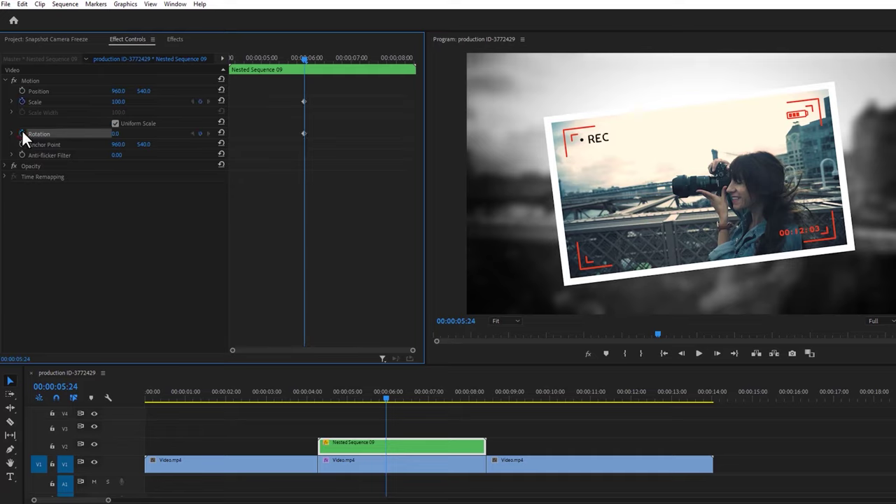
{"action": "left_click_drag", "start_coordinate": [273, 94], "coordinate": [220, 135]}
{"action": "left_click", "coordinate": [119, 101]}
{"action": "type", "text": "110"}
{"action": "key", "text": "Return"}
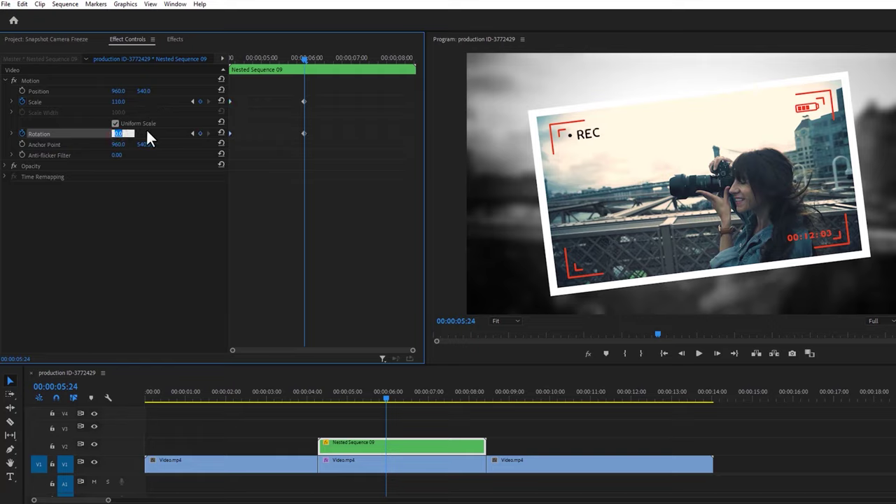
{"action": "type", "text": "4"}
{"action": "key", "text": "Return"}
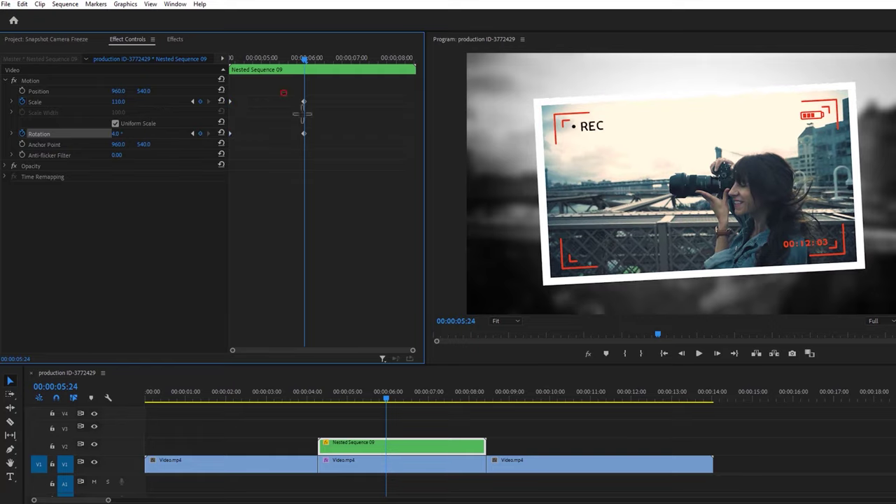
{"action": "left_click_drag", "start_coordinate": [278, 91], "coordinate": [416, 140]}
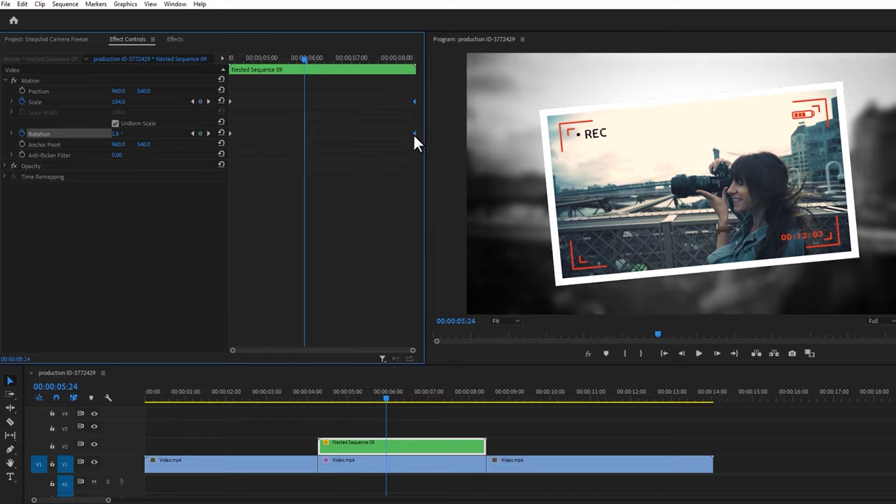
Apply Ease In to the end keyframes and Ease Out to the start keyframes.
{"action": "right_click", "coordinate": [414, 134]}
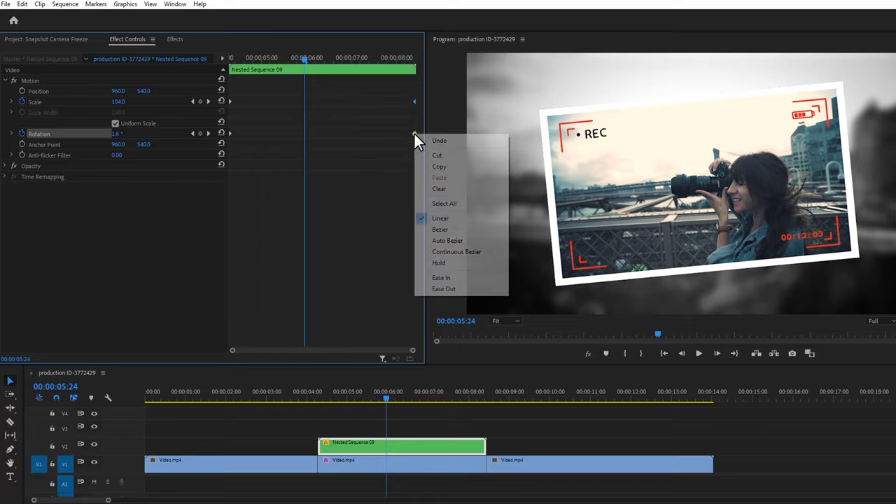
{"action": "left_click", "coordinate": [441, 278]}
{"action": "left_click_drag", "start_coordinate": [243, 142], "coordinate": [214, 80]}
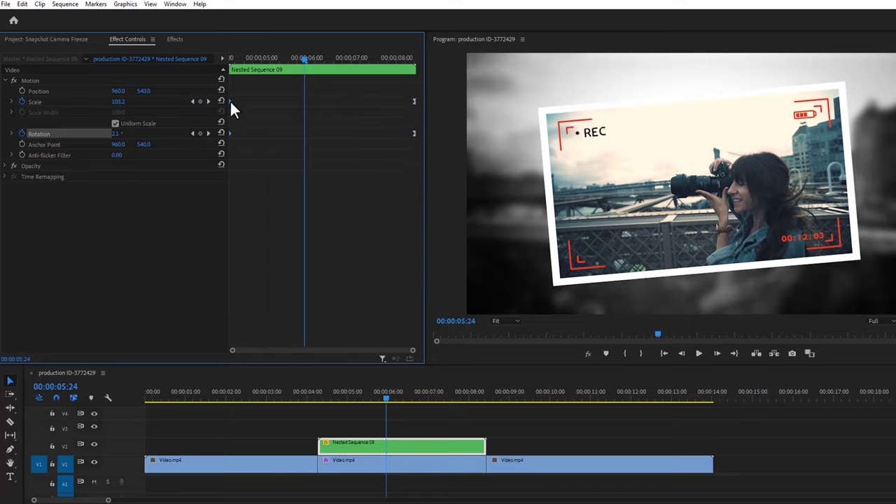
{"action": "right_click", "coordinate": [231, 101]}
{"action": "left_click", "coordinate": [277, 257]}
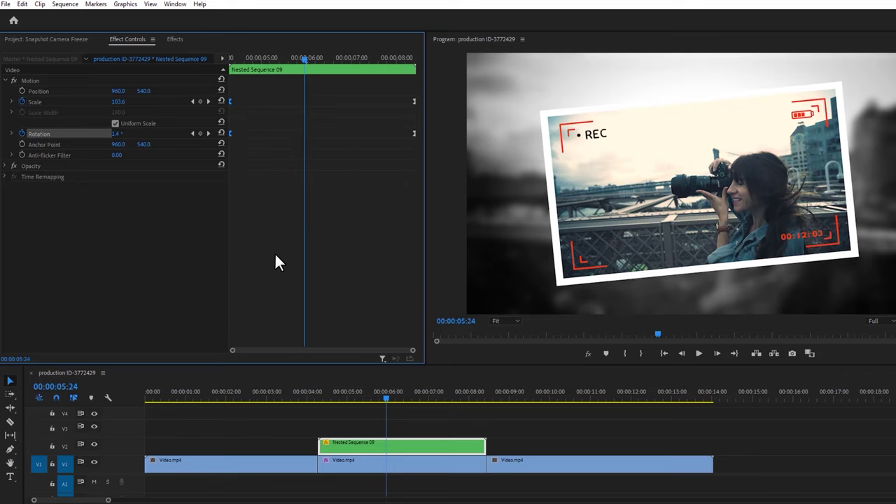
Play back from 3:13 to 7:06 to check the eased grow-and-tilt animation.
{"action": "left_click_drag", "start_coordinate": [311, 394], "coordinate": [286, 397]}
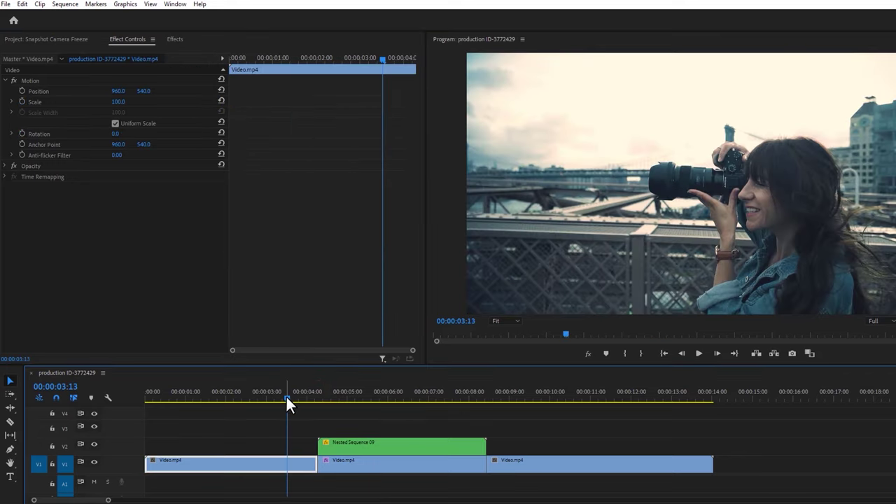
{"action": "key", "text": "space"}
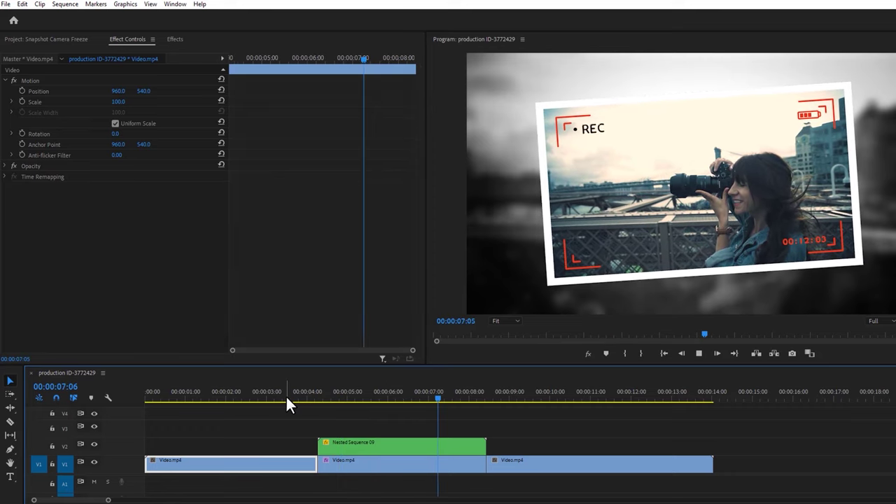
{"action": "key", "text": "space"}
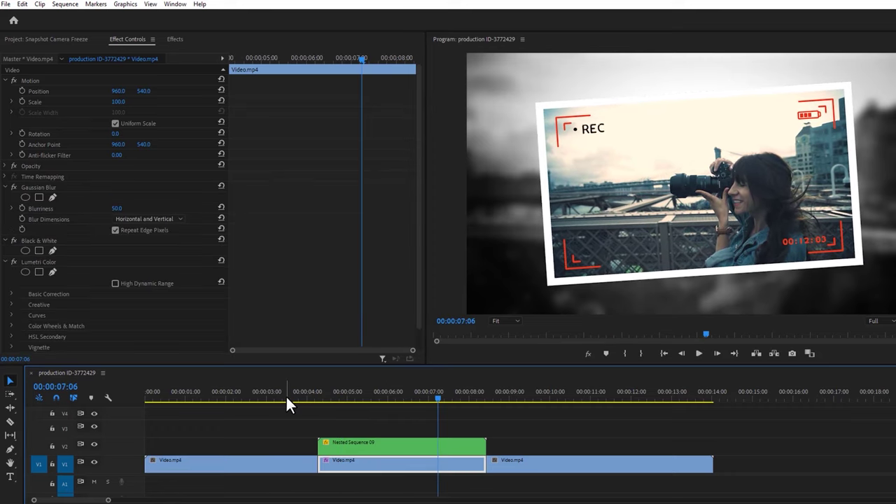
Apply a Dip to White transition at the V1 cut and shorten it.
{"action": "left_click", "coordinate": [175, 40]}
{"action": "left_click", "coordinate": [101, 52]}
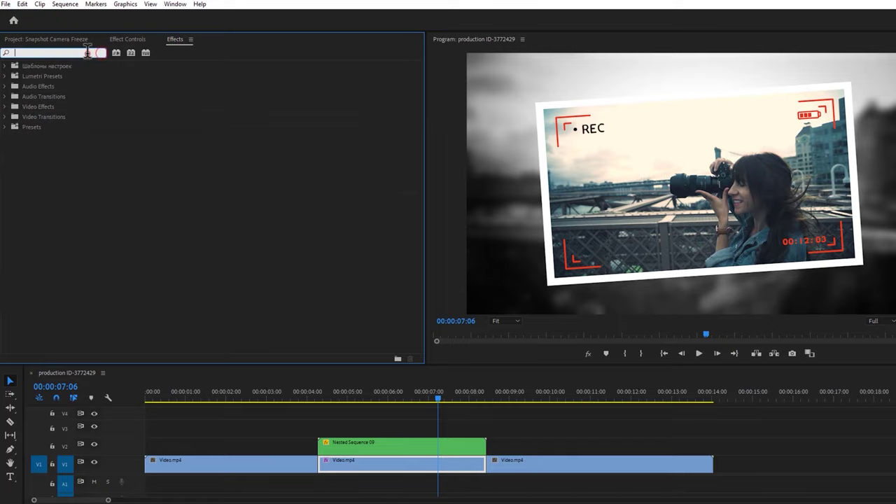
{"action": "type", "text": "dip to"}
{"action": "left_click", "coordinate": [57, 147]}
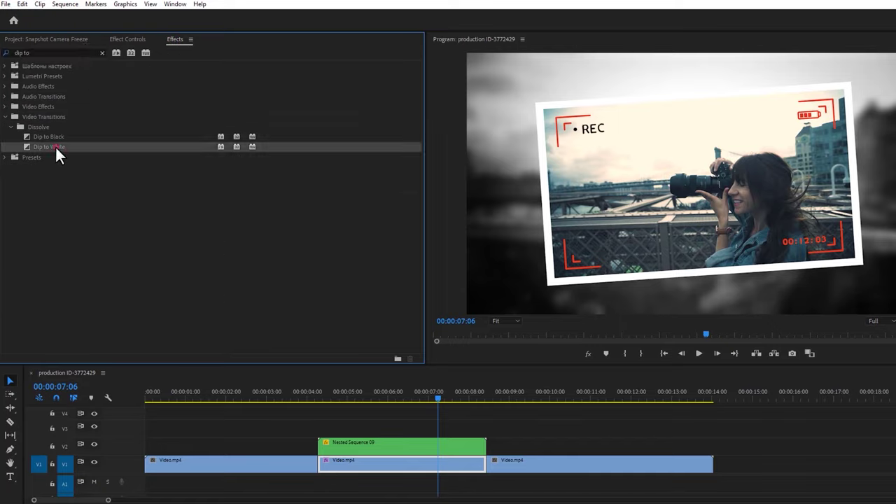
{"action": "left_click_drag", "start_coordinate": [55, 146], "coordinate": [332, 465]}
{"action": "left_click_drag", "start_coordinate": [331, 465], "coordinate": [319, 465]}
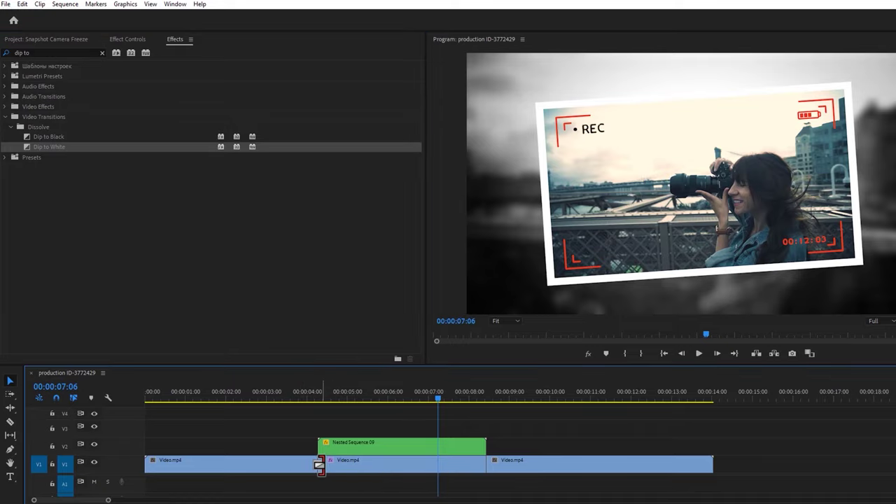
{"action": "left_click_drag", "start_coordinate": [287, 392], "coordinate": [257, 395]}
Preview the white flash, then return to the Project panel's media list.
{"action": "key", "text": "space"}
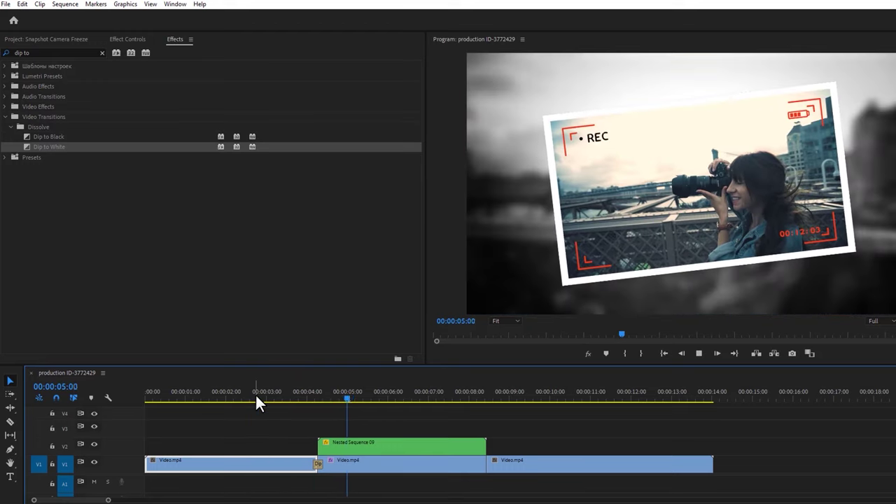
{"action": "key", "text": "space"}
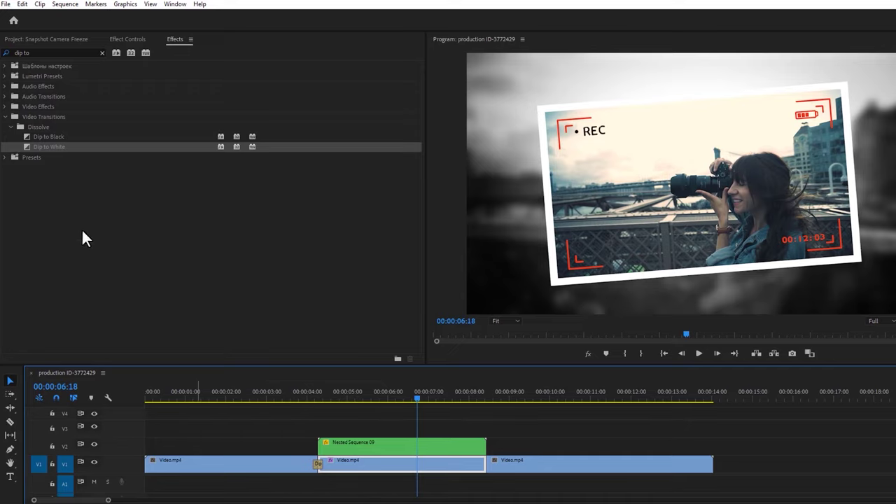
{"action": "left_click", "coordinate": [65, 39]}
Create a new Adjustment Layer, place it on V3, and extend it to the sequence end.
{"action": "right_click", "coordinate": [130, 208]}
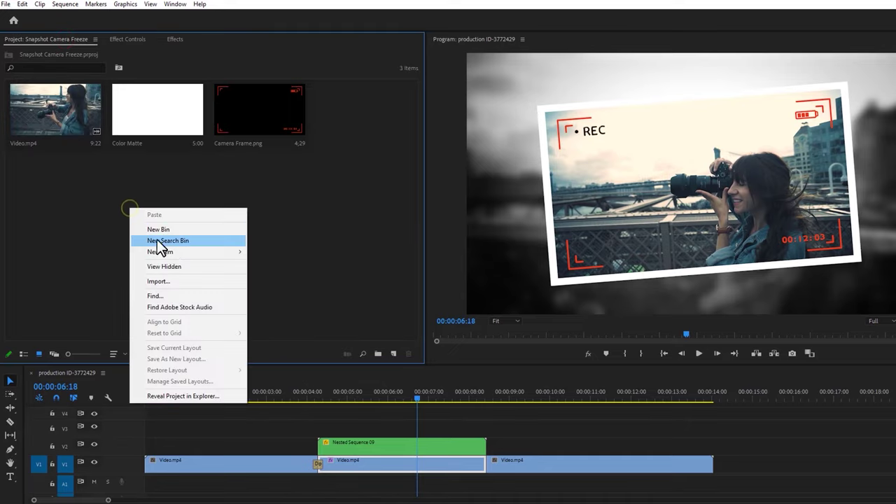
{"action": "mouse_move", "coordinate": [185, 252]}
{"action": "left_click", "coordinate": [308, 288]}
{"action": "left_click", "coordinate": [502, 294]}
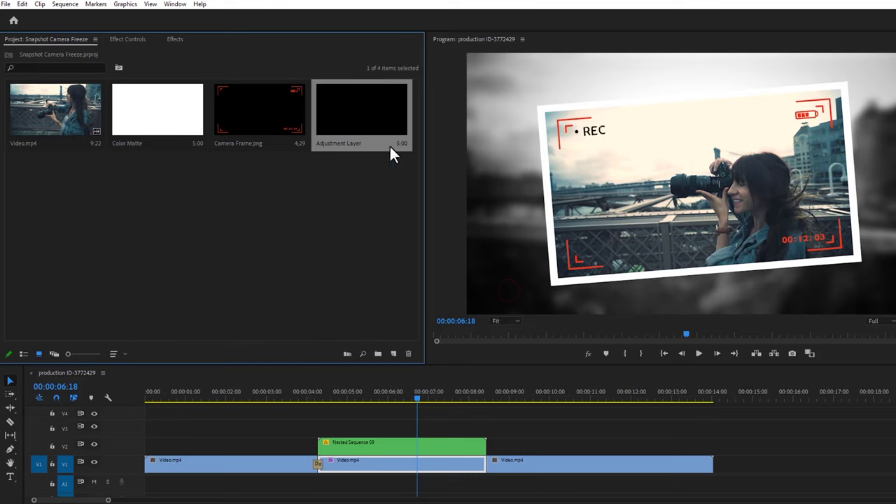
{"action": "left_click_drag", "start_coordinate": [390, 146], "coordinate": [140, 429]}
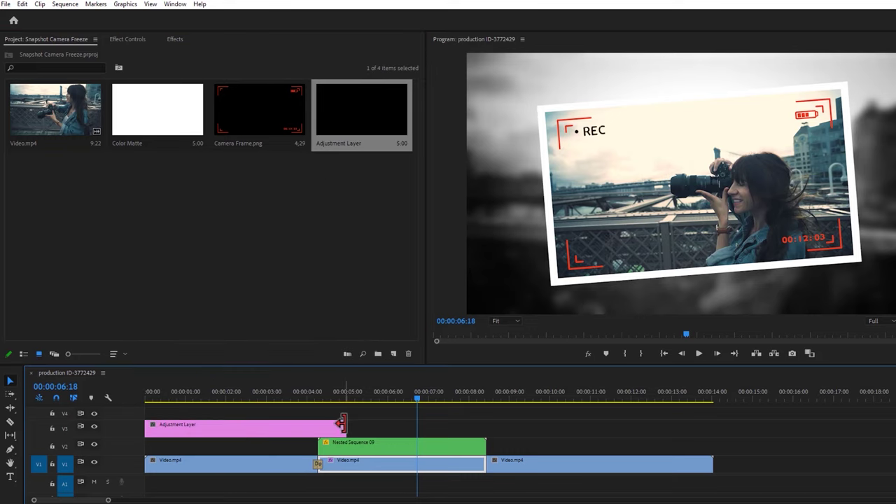
{"action": "left_click_drag", "start_coordinate": [346, 429], "coordinate": [708, 437]}
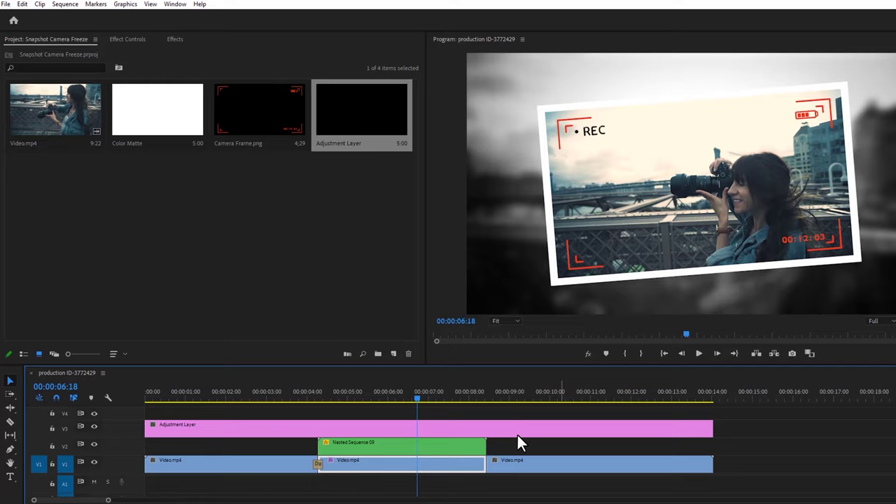
Apply the Crop effect to the adjustment layer.
{"action": "left_click", "coordinate": [175, 40]}
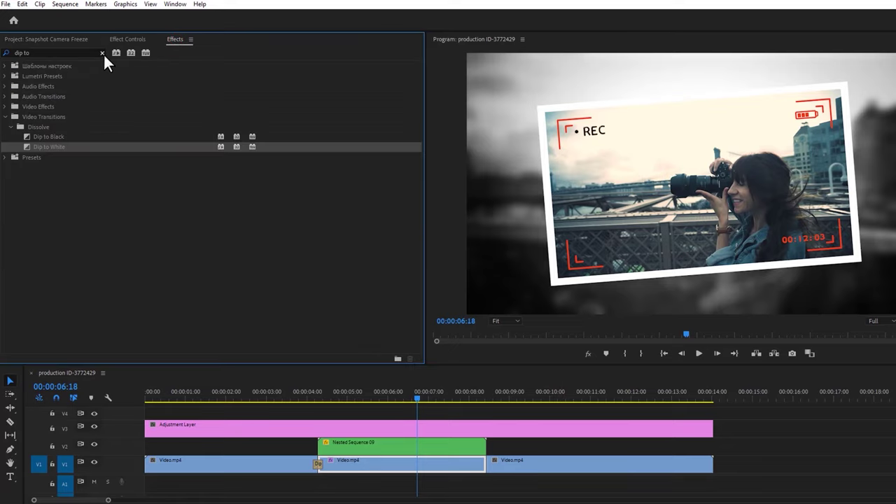
{"action": "left_click", "coordinate": [103, 53]}
{"action": "type", "text": "crop"}
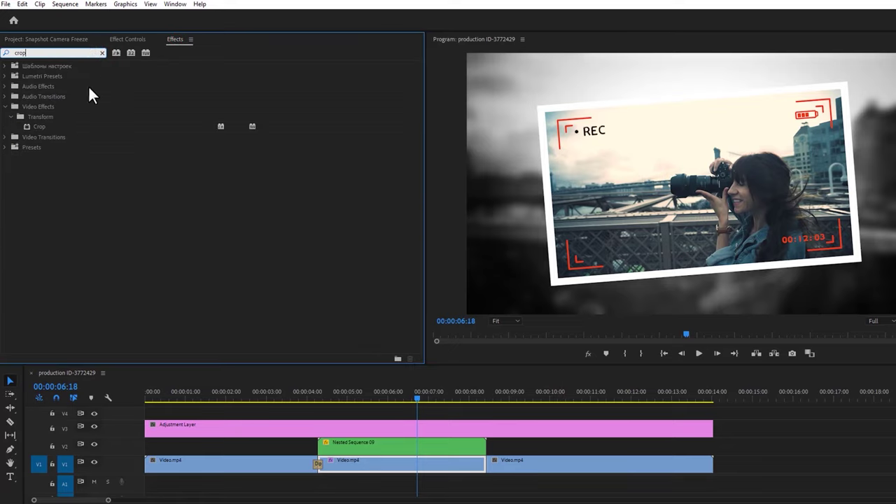
{"action": "left_click_drag", "start_coordinate": [46, 126], "coordinate": [162, 428]}
Keyframe the crop's Top and Bottom at 50% at the sequence start.
{"action": "left_click", "coordinate": [144, 396]}
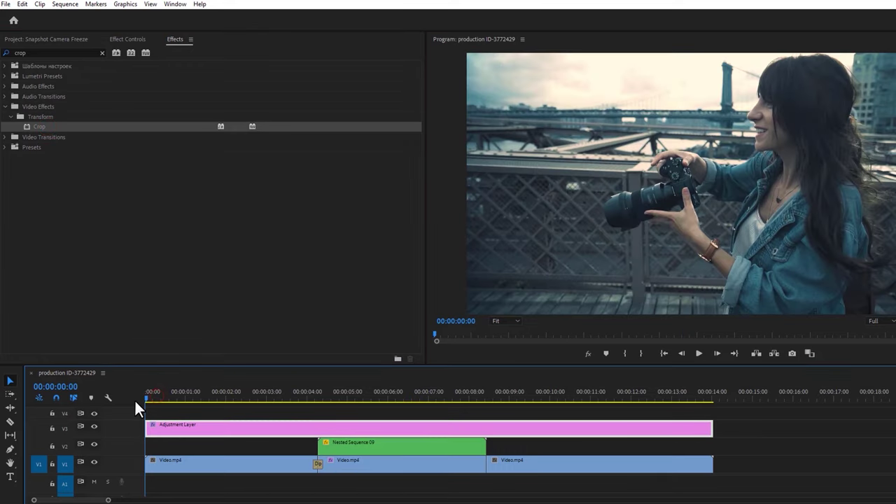
{"action": "left_click", "coordinate": [135, 39]}
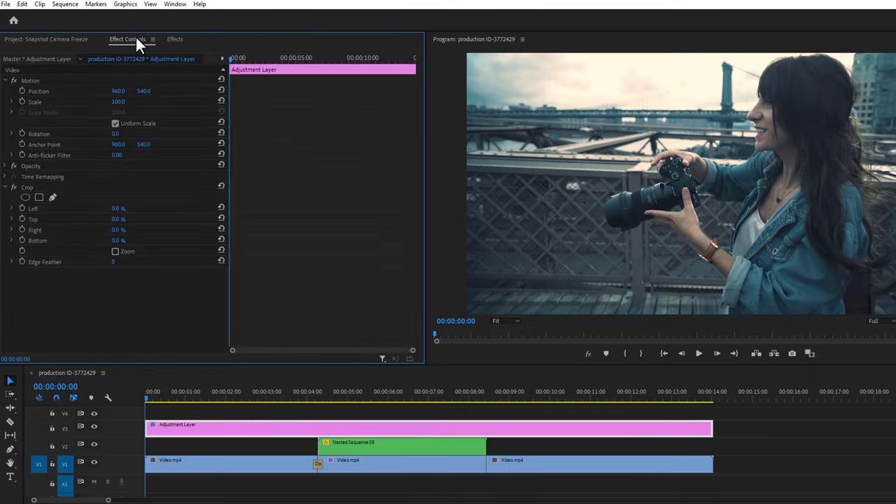
{"action": "left_click", "coordinate": [22, 219]}
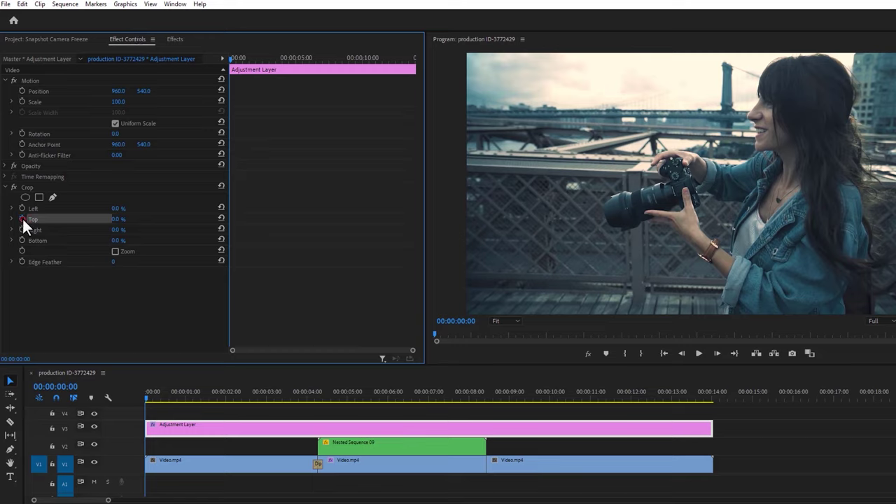
{"action": "left_click", "coordinate": [22, 239]}
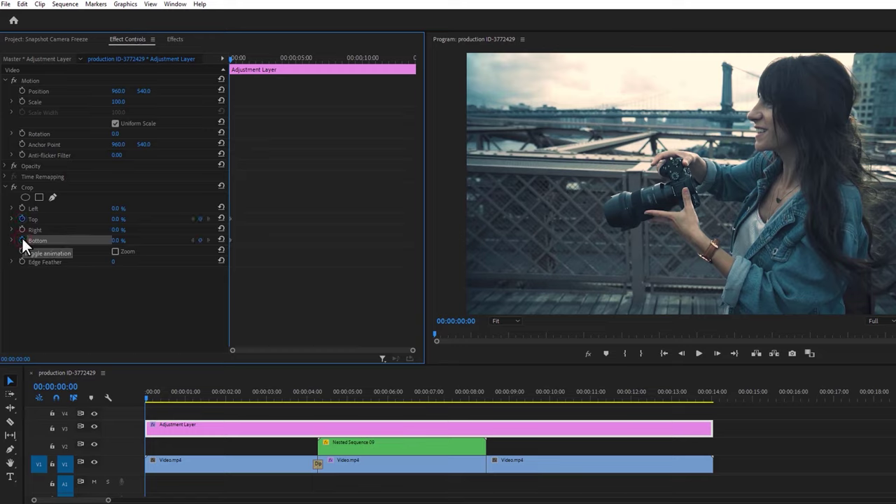
{"action": "left_click", "coordinate": [117, 220]}
{"action": "type", "text": "5"}
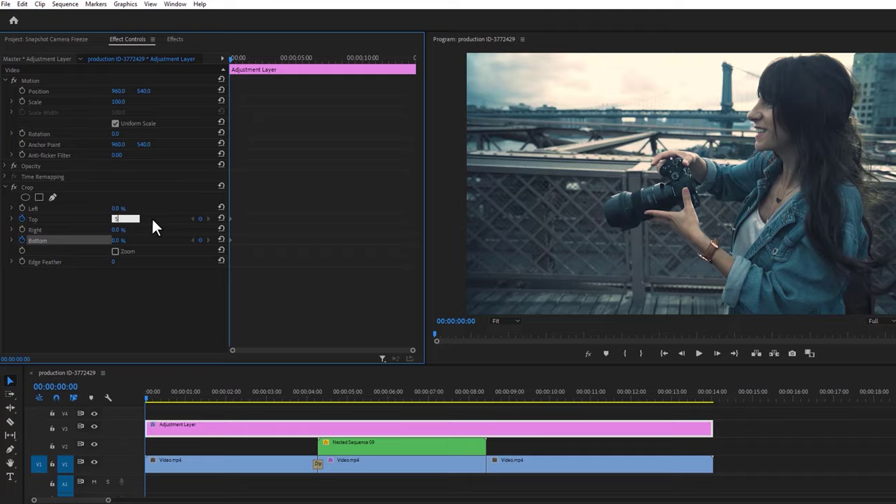
{"action": "type", "text": "0"}
{"action": "key", "text": "Return"}
{"action": "left_click", "coordinate": [123, 241]}
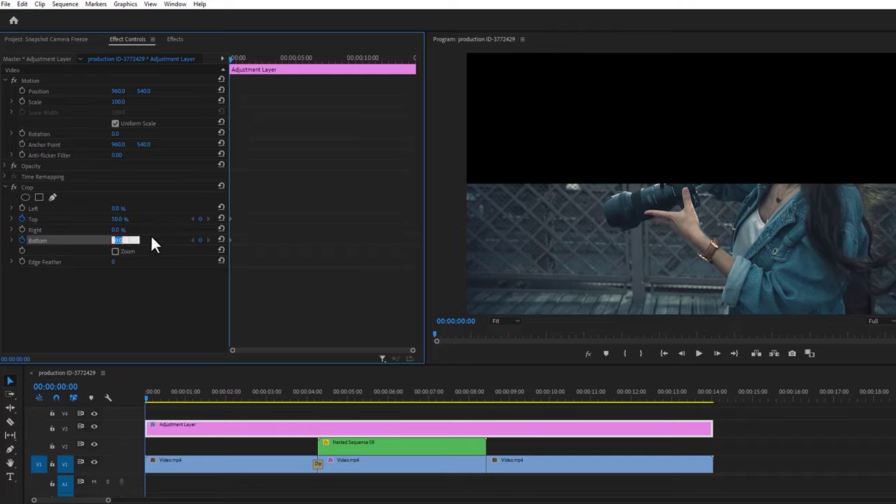
{"action": "type", "text": "50"}
{"action": "key", "text": "Return"}
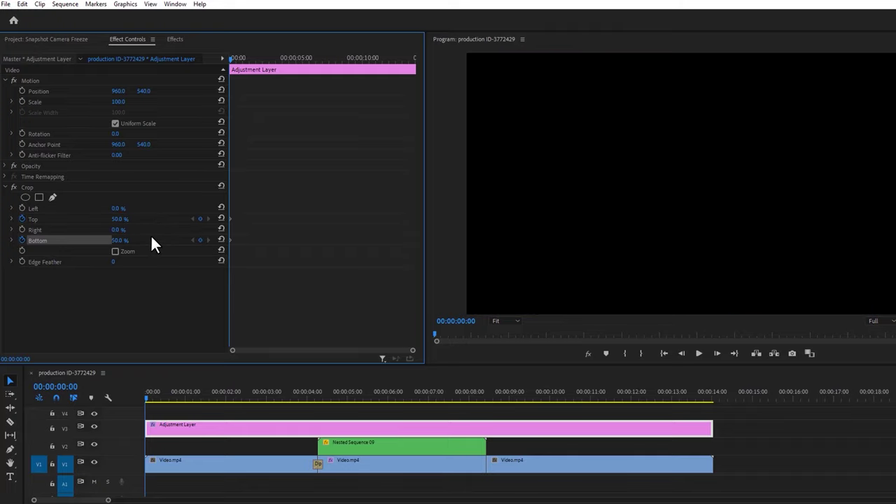
Add Top and Bottom crop keyframes of 10% at 2 seconds.
{"action": "left_click", "coordinate": [226, 395]}
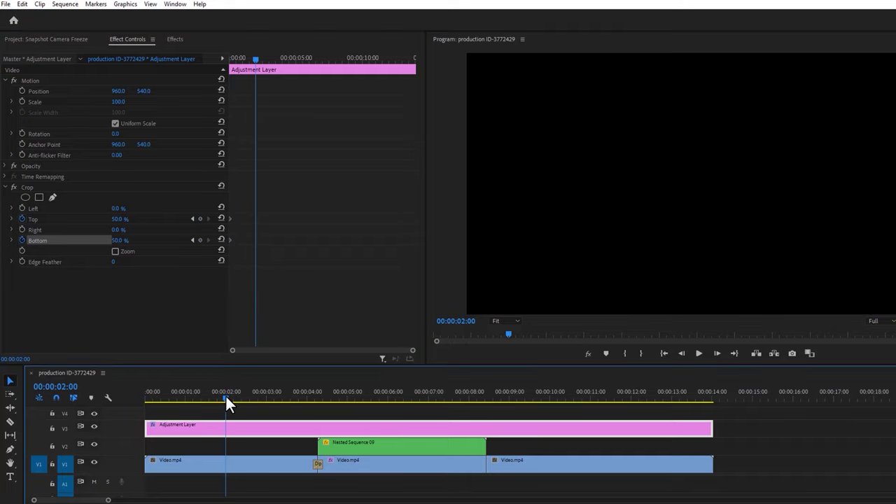
{"action": "left_click", "coordinate": [121, 219]}
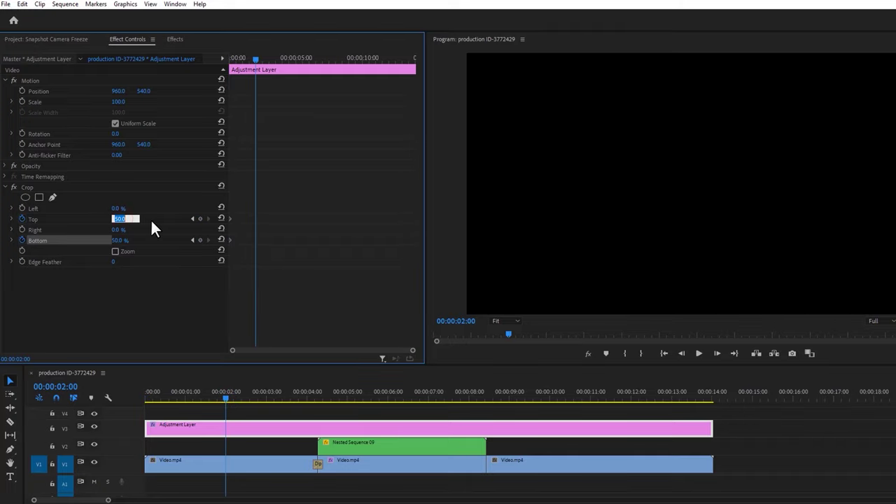
{"action": "type", "text": "10"}
{"action": "key", "text": "Return"}
{"action": "left_click", "coordinate": [137, 240]}
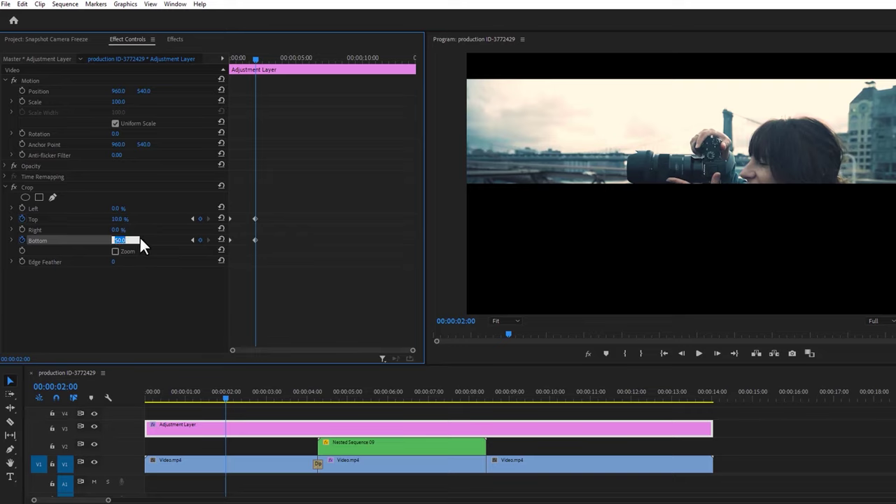
{"action": "type", "text": "10"}
{"action": "key", "text": "Return"}
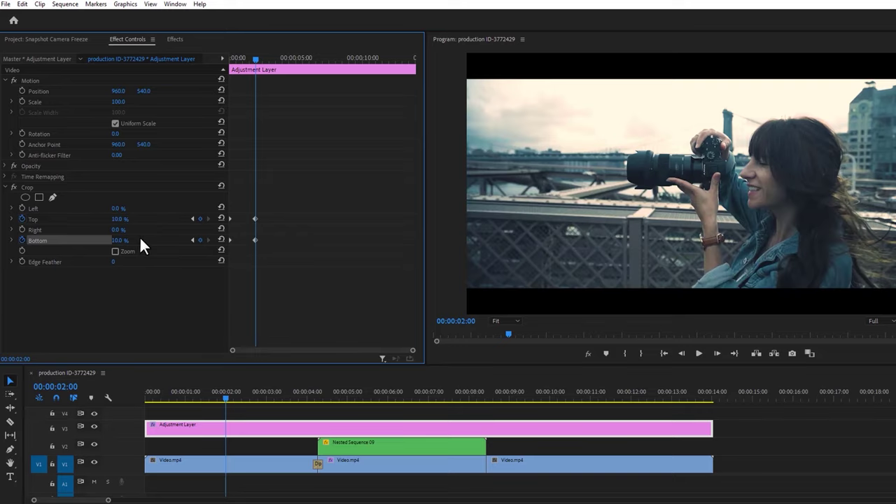
Import camera-shutter-click-03.wav and place it on audio track A1.
{"action": "left_click", "coordinate": [70, 39]}
{"action": "double_click", "coordinate": [175, 219]}
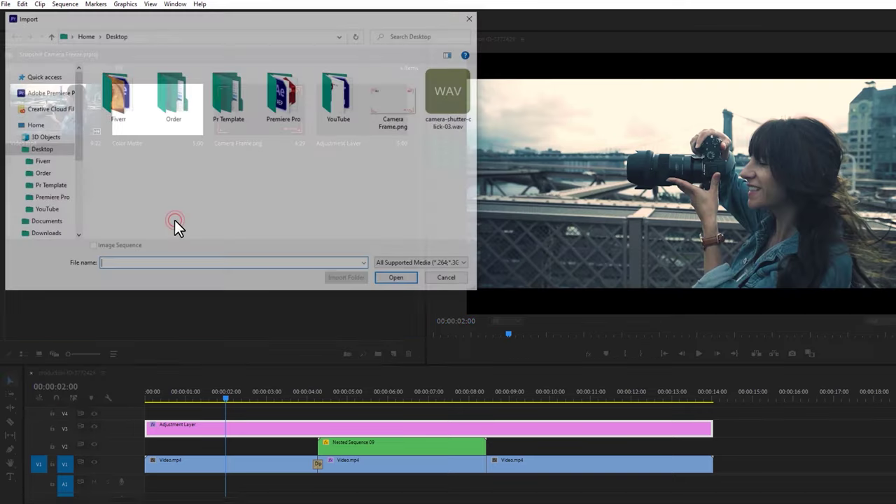
{"action": "left_click", "coordinate": [451, 98]}
{"action": "left_click", "coordinate": [403, 276]}
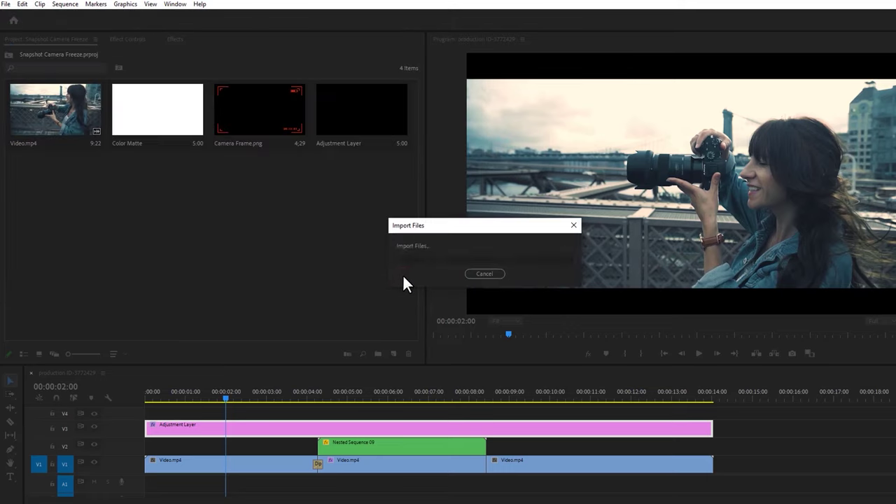
{"action": "left_click_drag", "start_coordinate": [377, 106], "coordinate": [325, 488]}
{"action": "key", "text": "Home"}
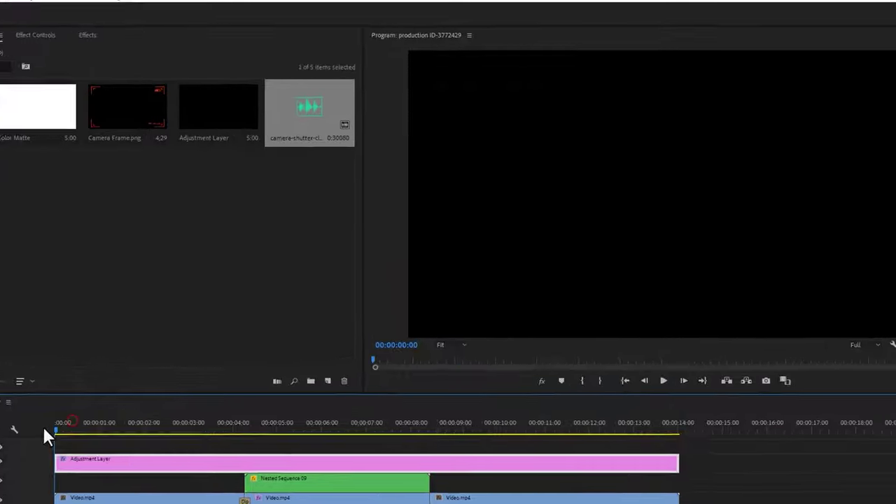